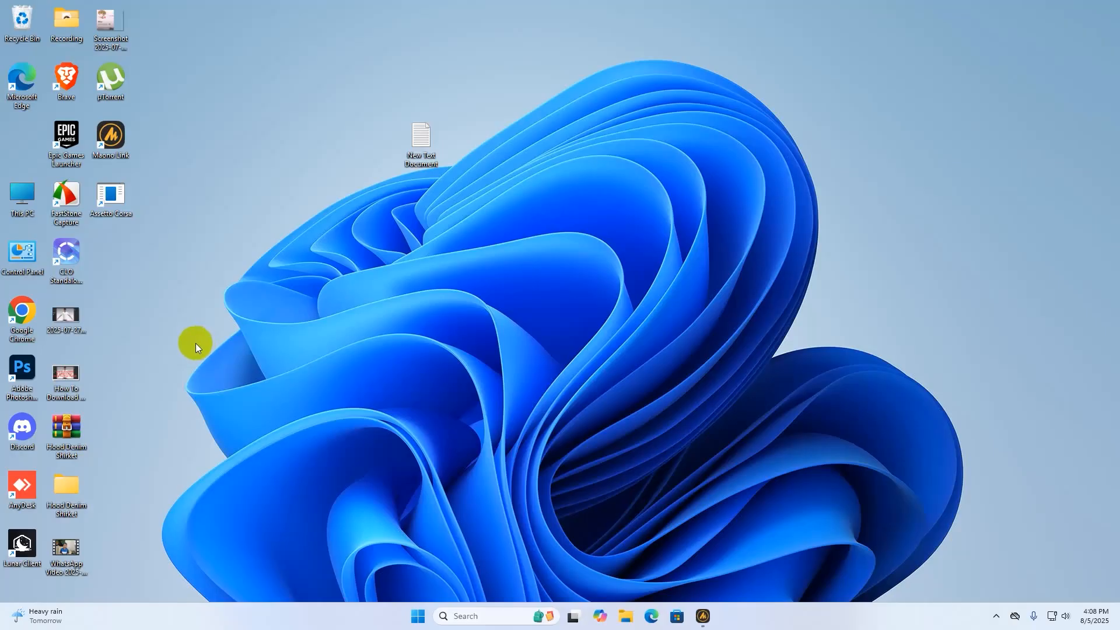
- Switch to Google Chrome, close the YouTube video tab and open a new tab
double_click(22, 307)
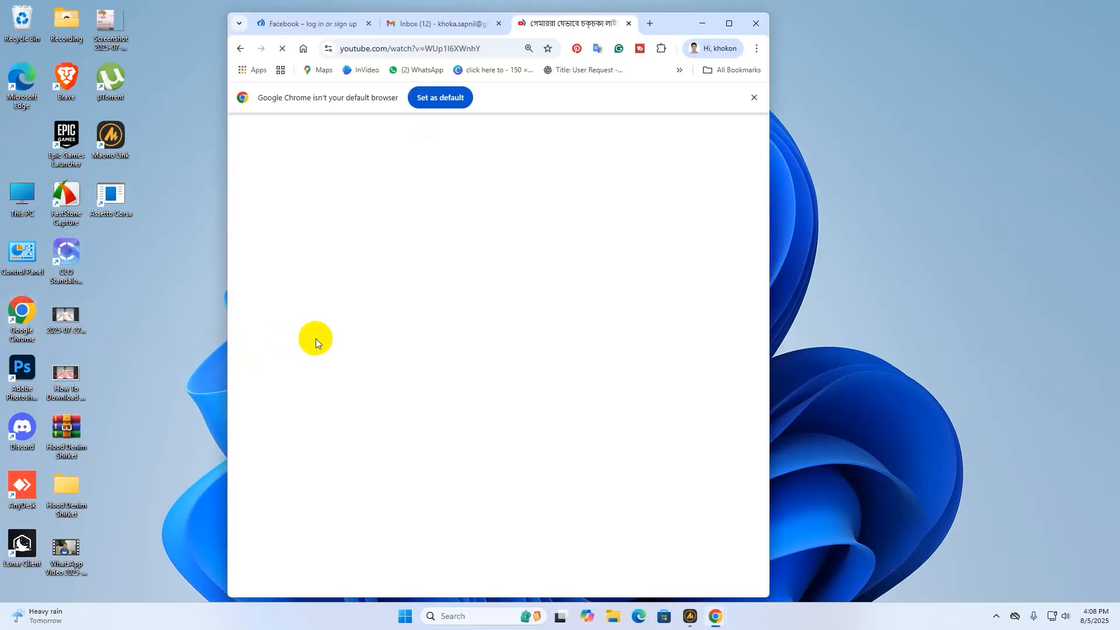
key("ctrl+t")
left_click(631, 23)
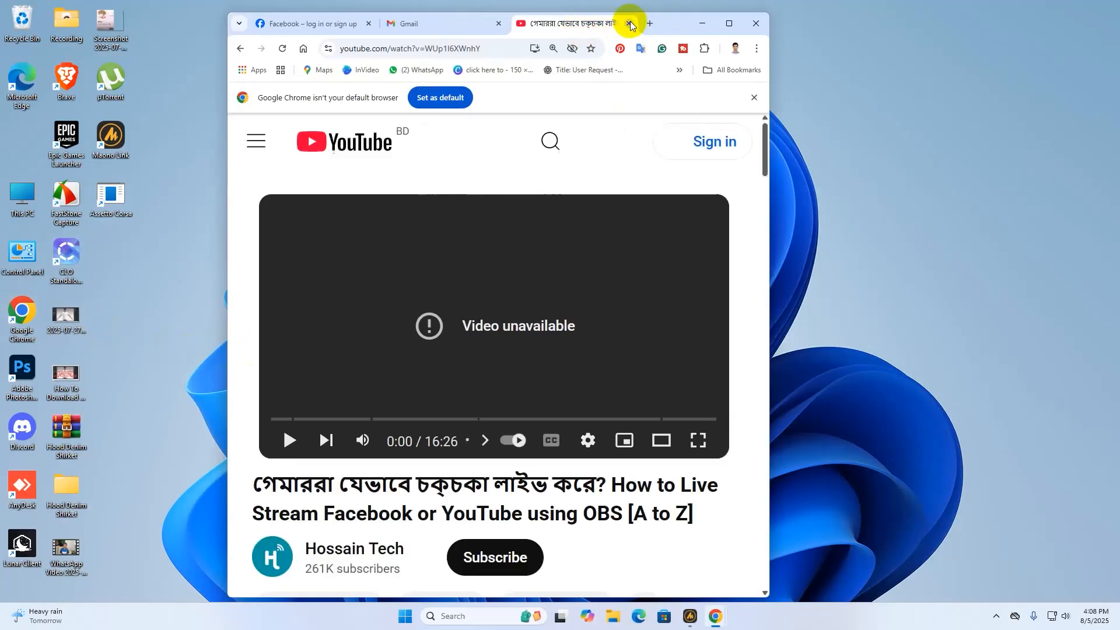
left_click(630, 23)
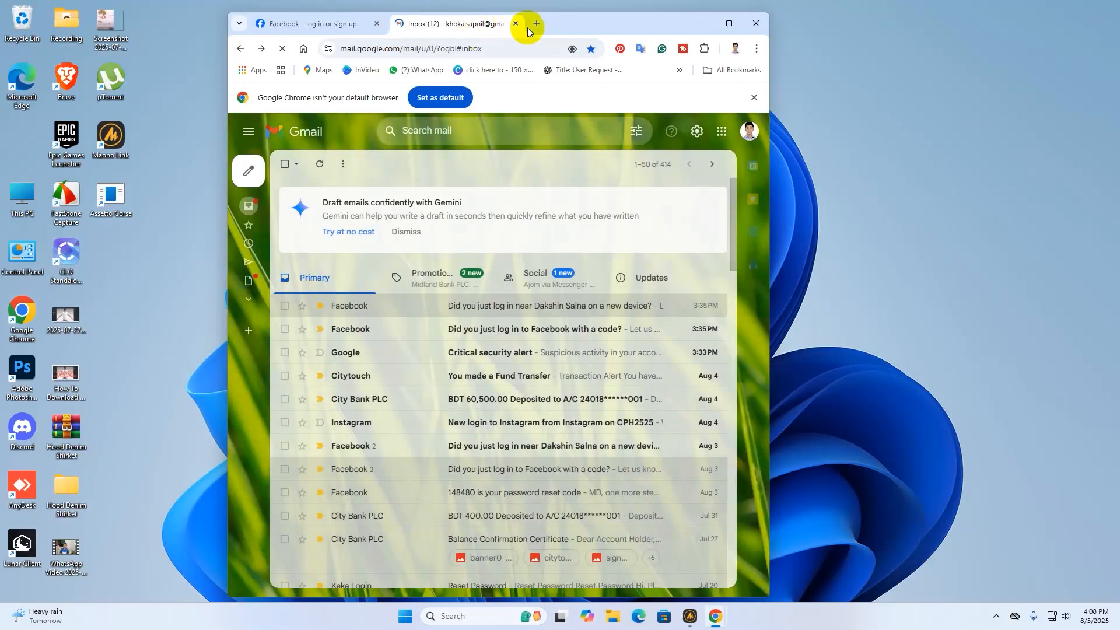
left_click(536, 23)
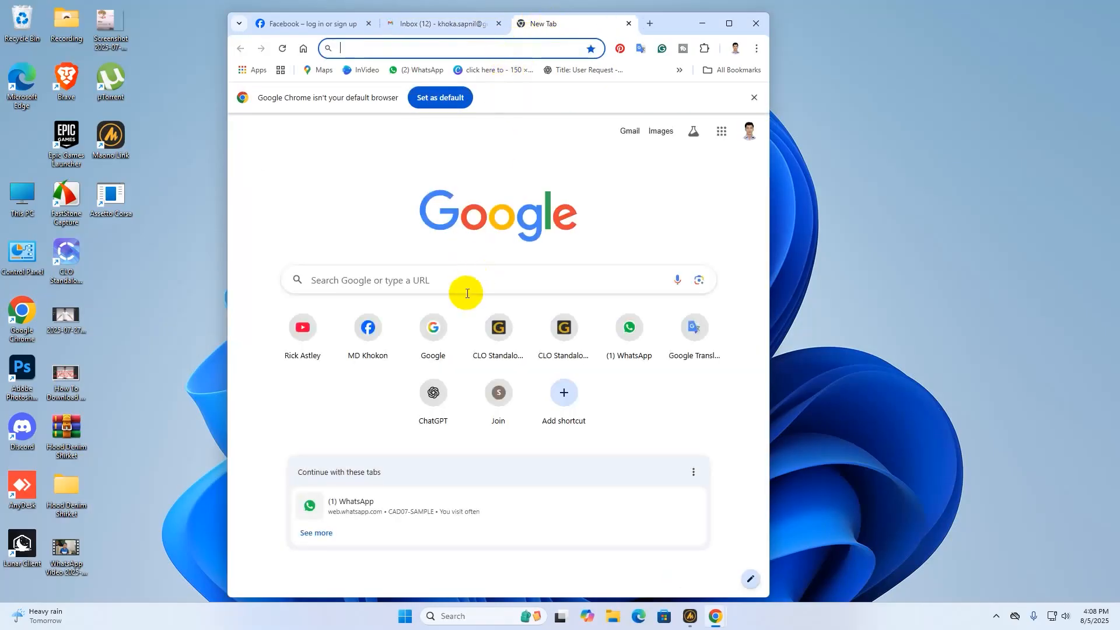
- Search Google for "obs studio download" and open the Download OBS Studio page on obsproject.com in the maximized window
left_click(397, 279)
type("obs")
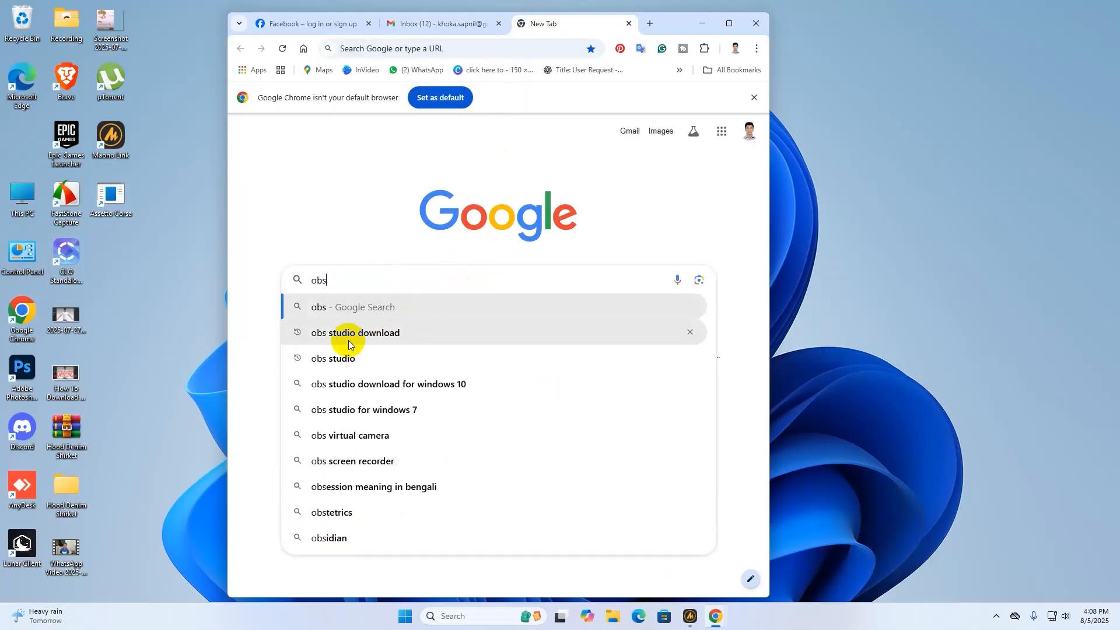
left_click(349, 344)
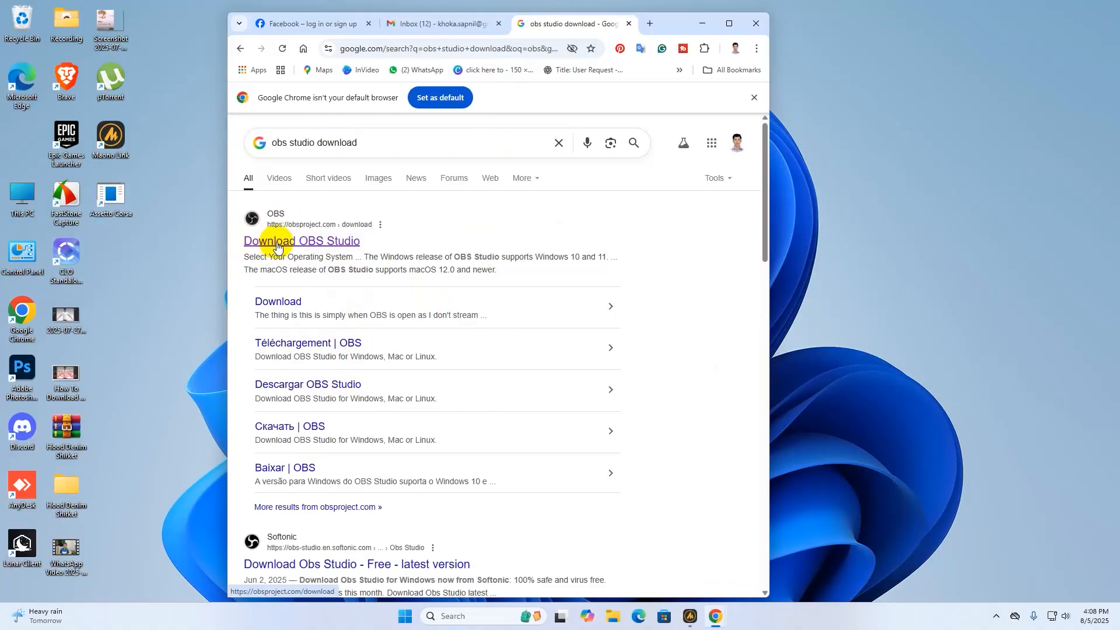
left_click(729, 24)
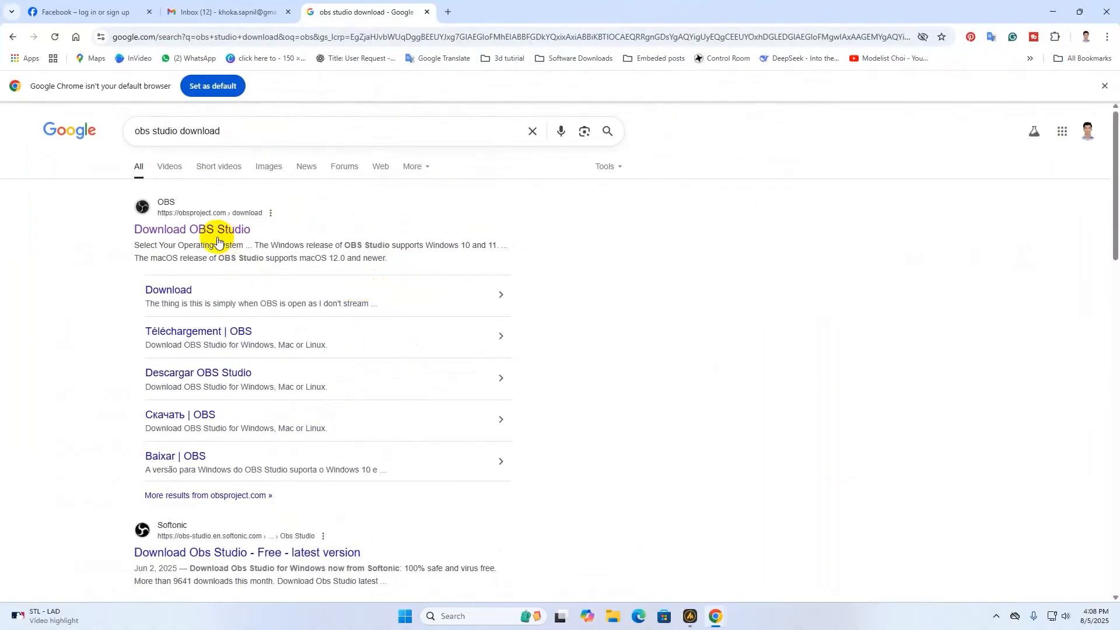
left_click(181, 231)
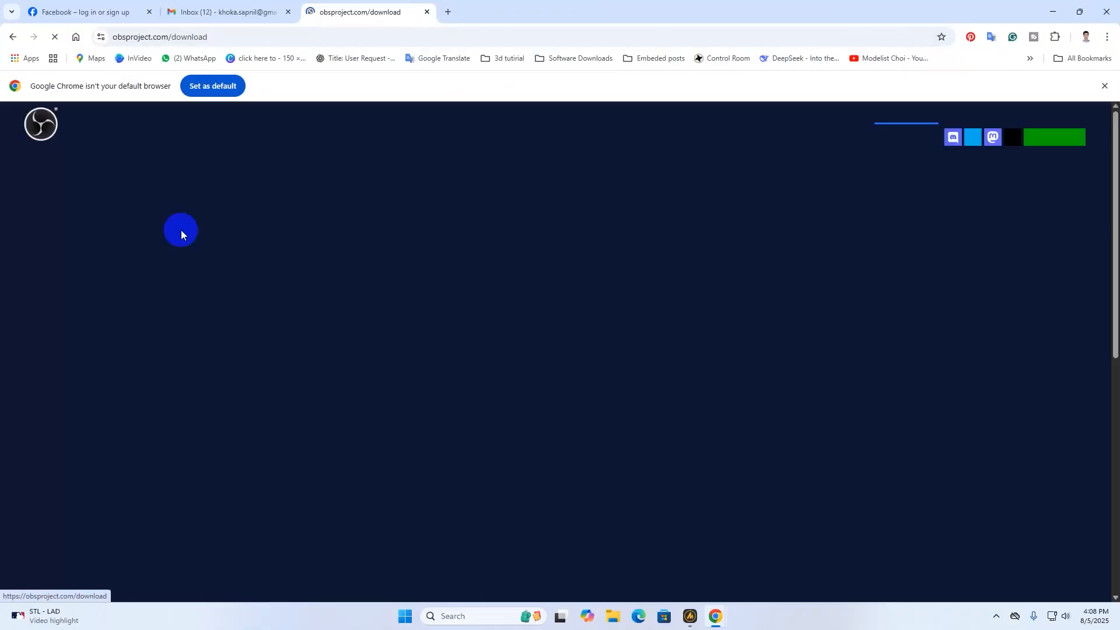
- Download the Windows installer for OBS Studio 31.1.2 and save it to the Desktop
scroll(335, 320, "down", 3)
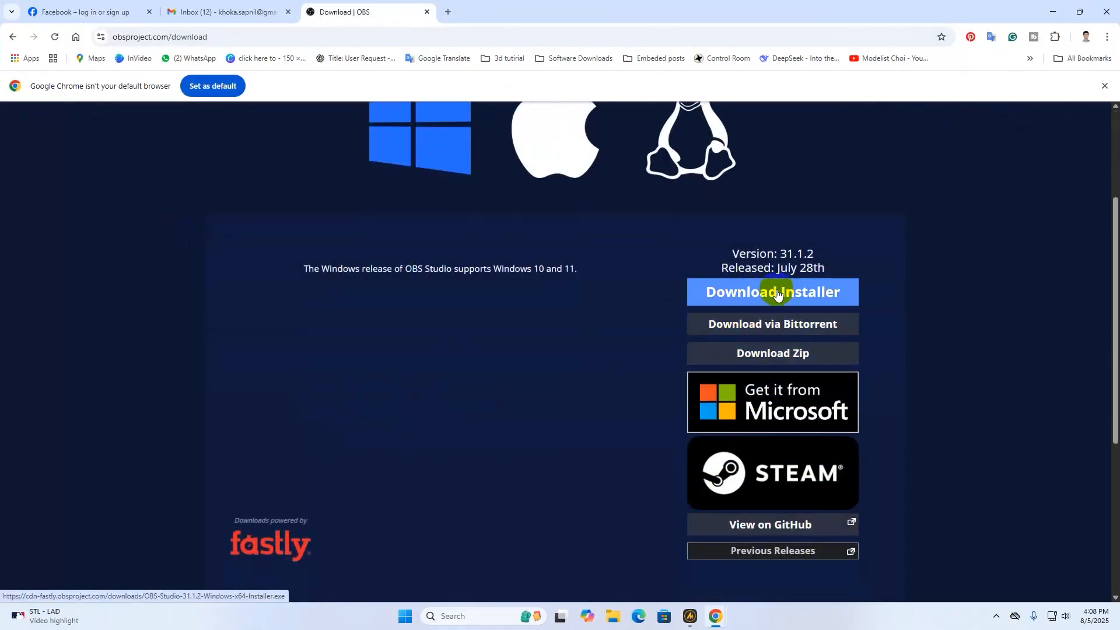
left_click(741, 293)
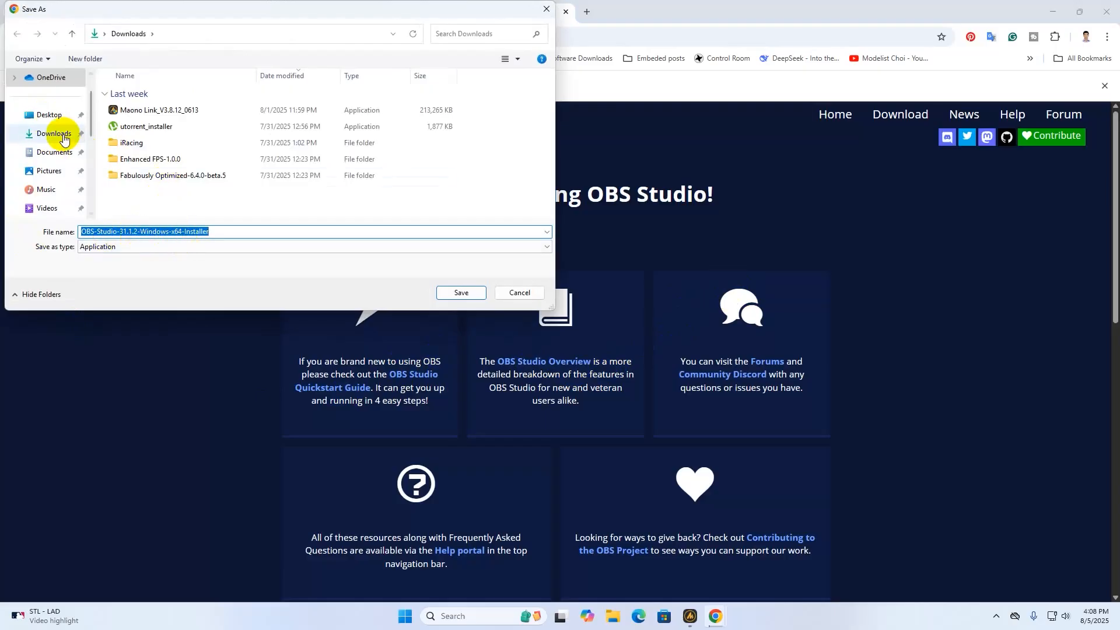
left_click(54, 114)
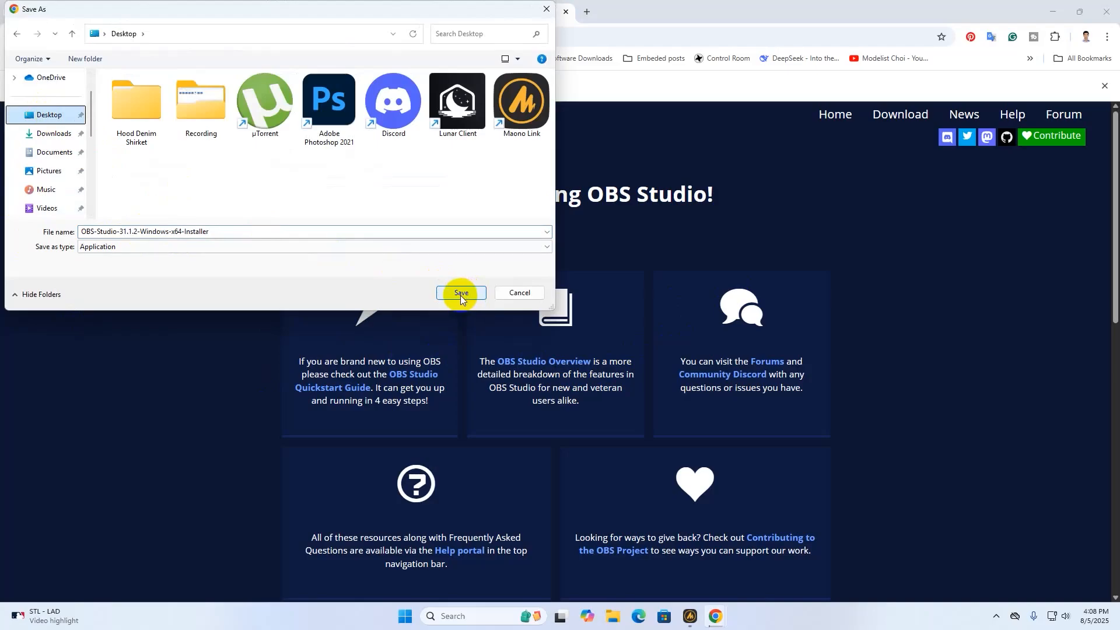
left_click(461, 293)
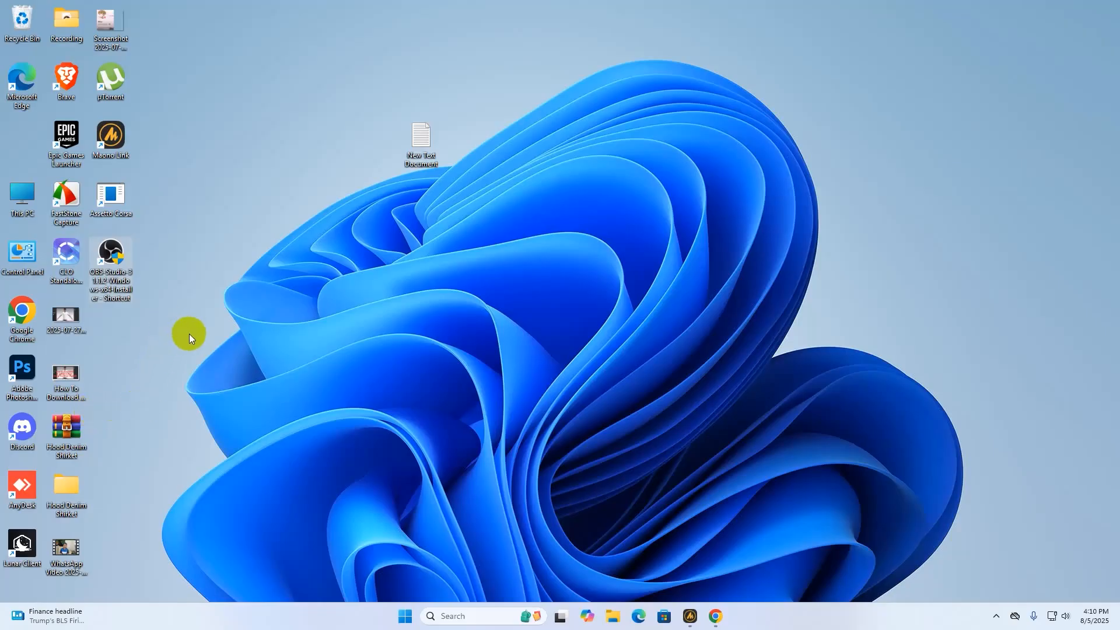
- Run the downloaded OBS Studio installer as administrator and complete the setup with the default options
right_click(114, 259)
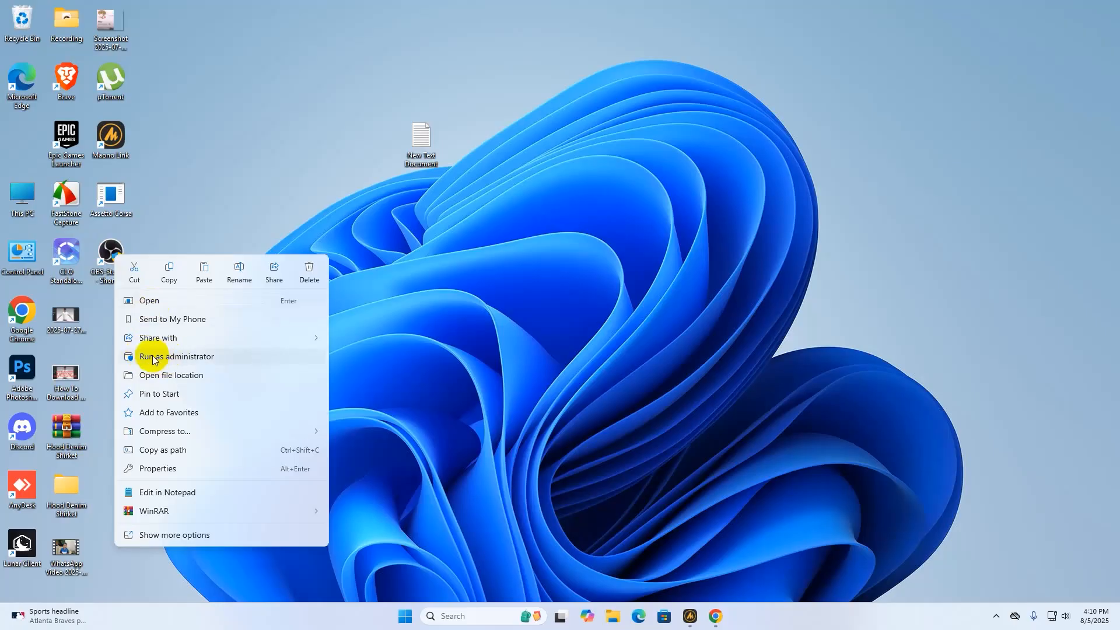
left_click(170, 357)
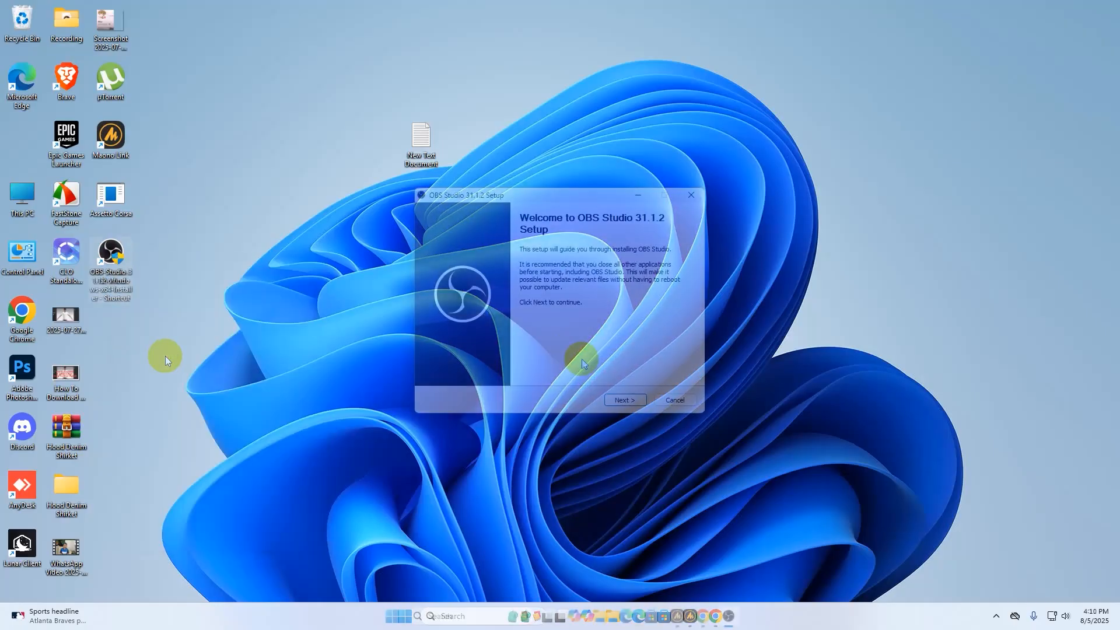
left_click(615, 402)
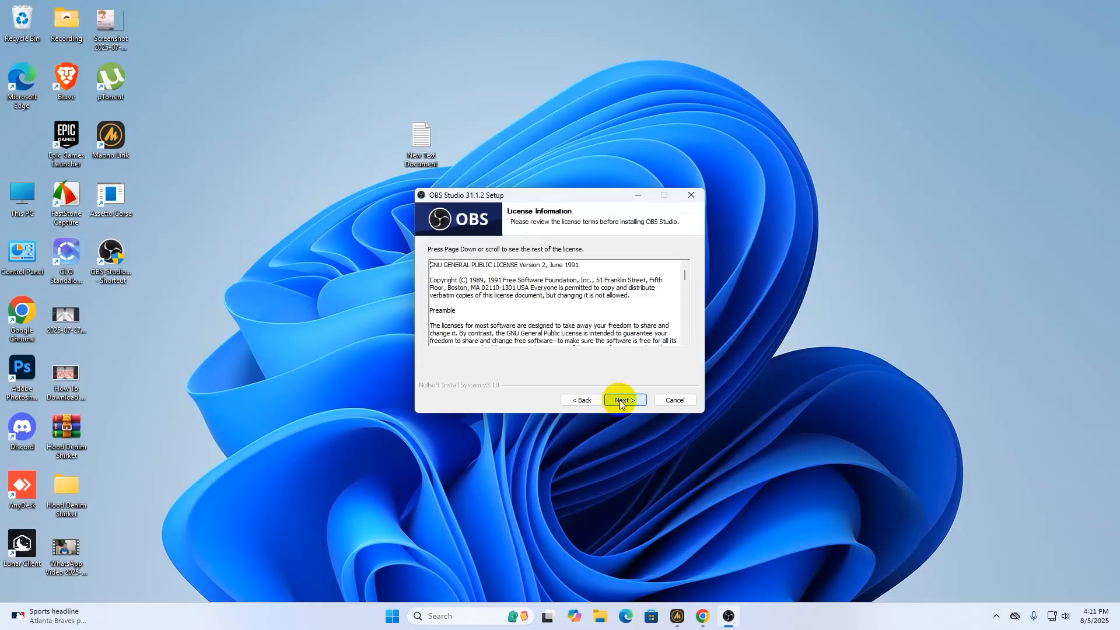
left_click(623, 402)
left_click(625, 400)
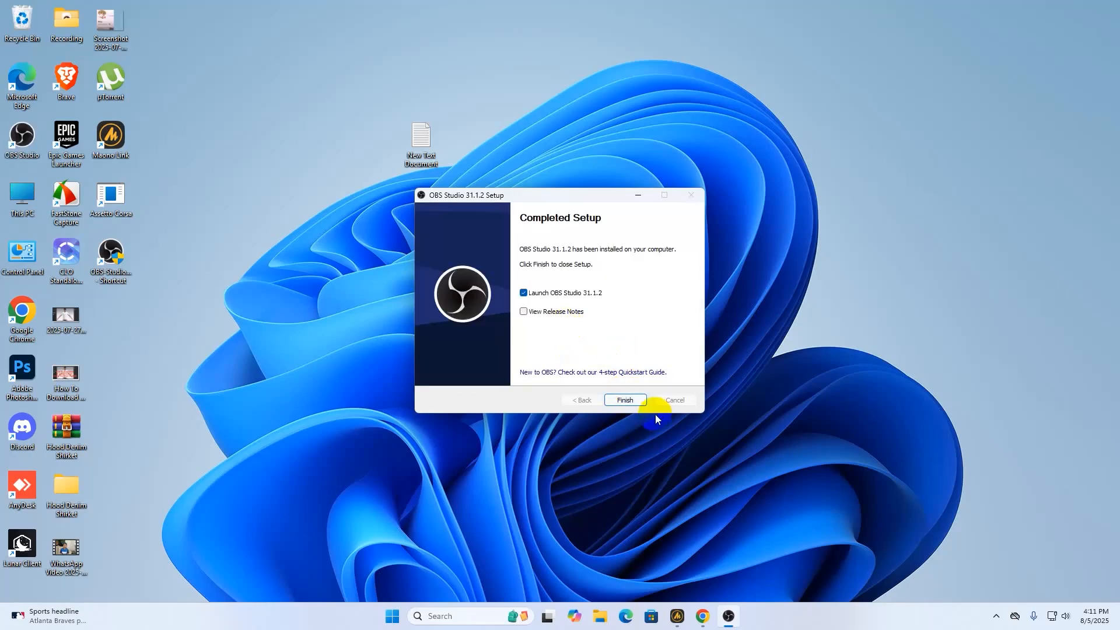
left_click(617, 399)
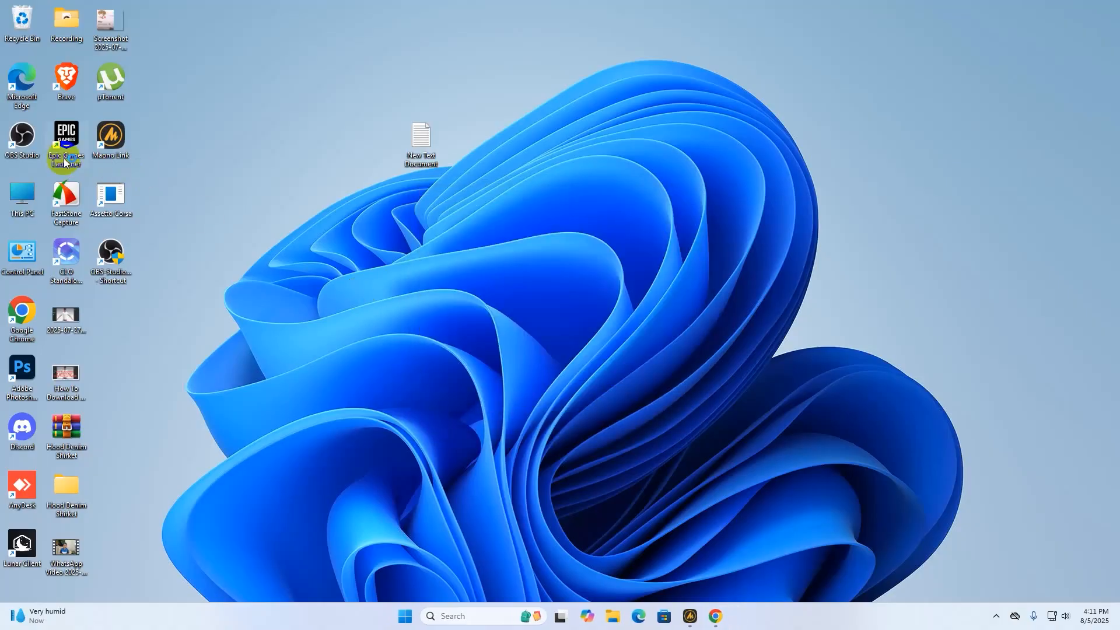
- Switch to OBS Studio, dismiss the Auto-Configuration Wizard and maximize the main window
double_click(21, 136)
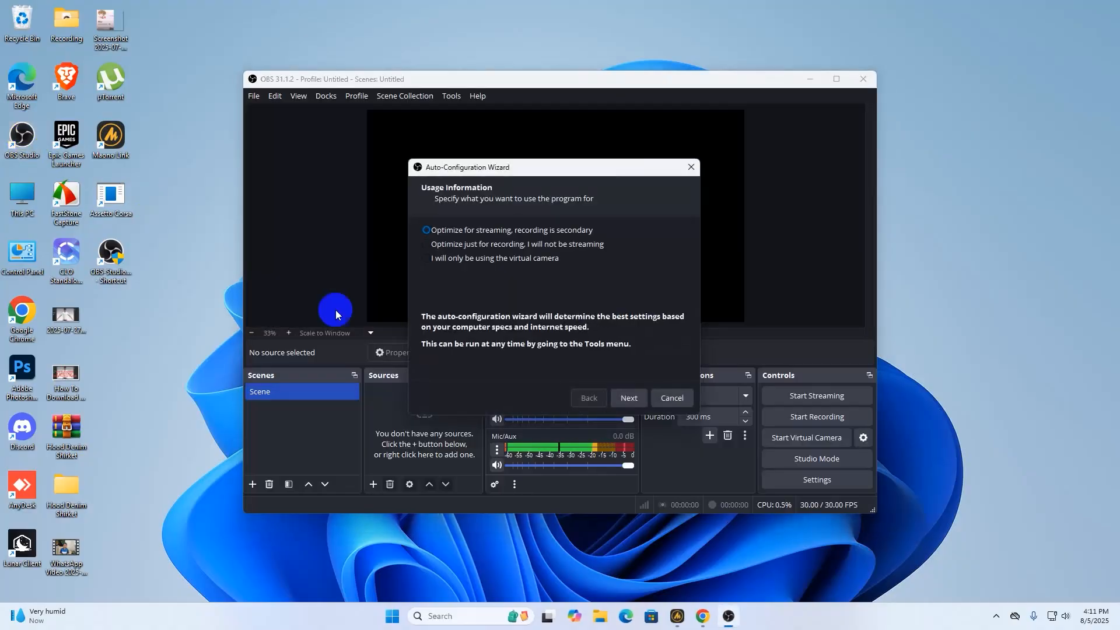
left_click(672, 398)
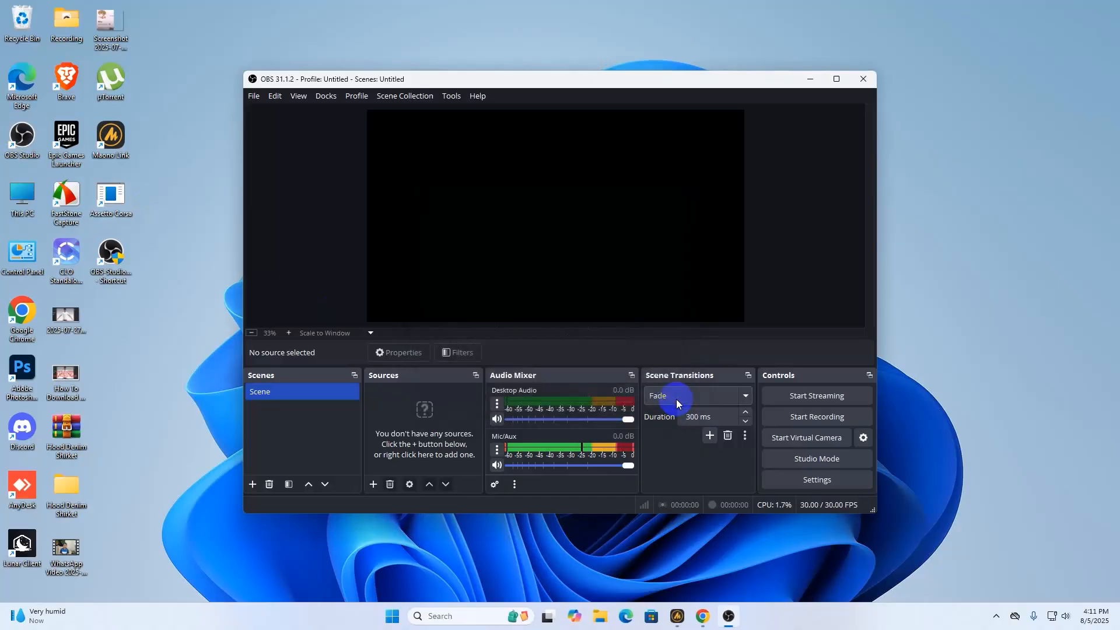
left_click(838, 78)
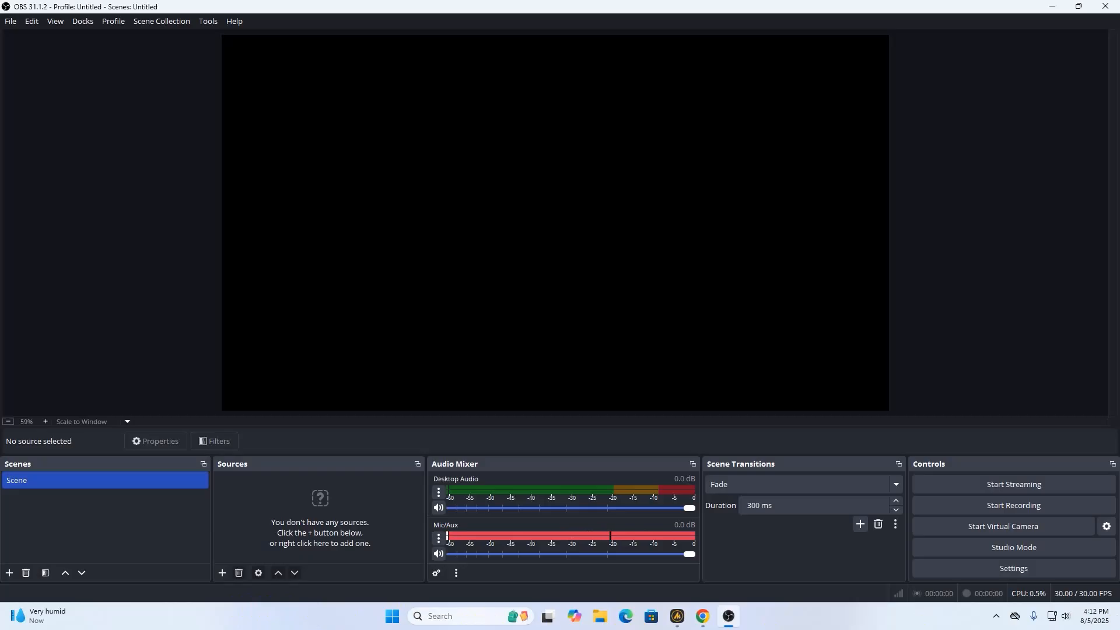
- Set the Mic/Auxiliary Audio device to Microphone (Maono PD300X Microphone) in the audio settings
left_click(1015, 569)
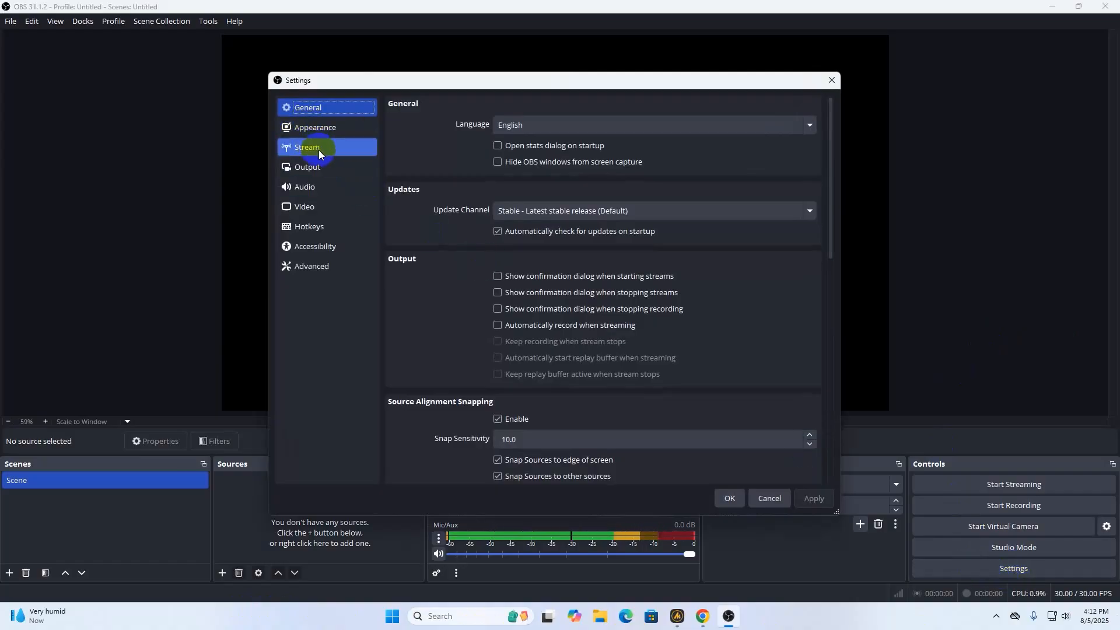
left_click(313, 187)
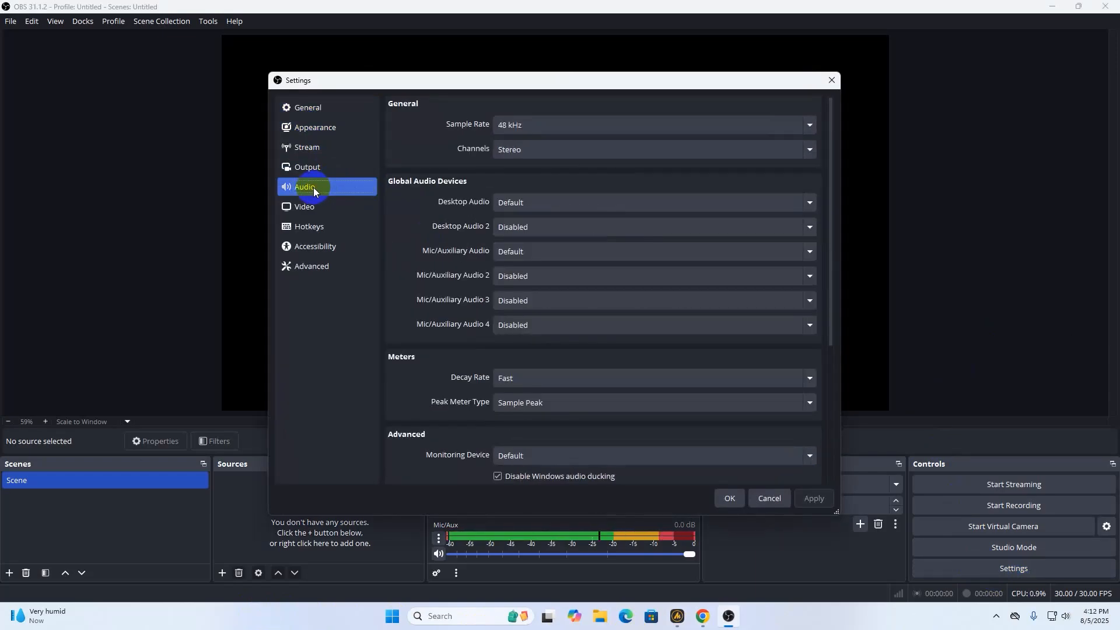
left_click(569, 250)
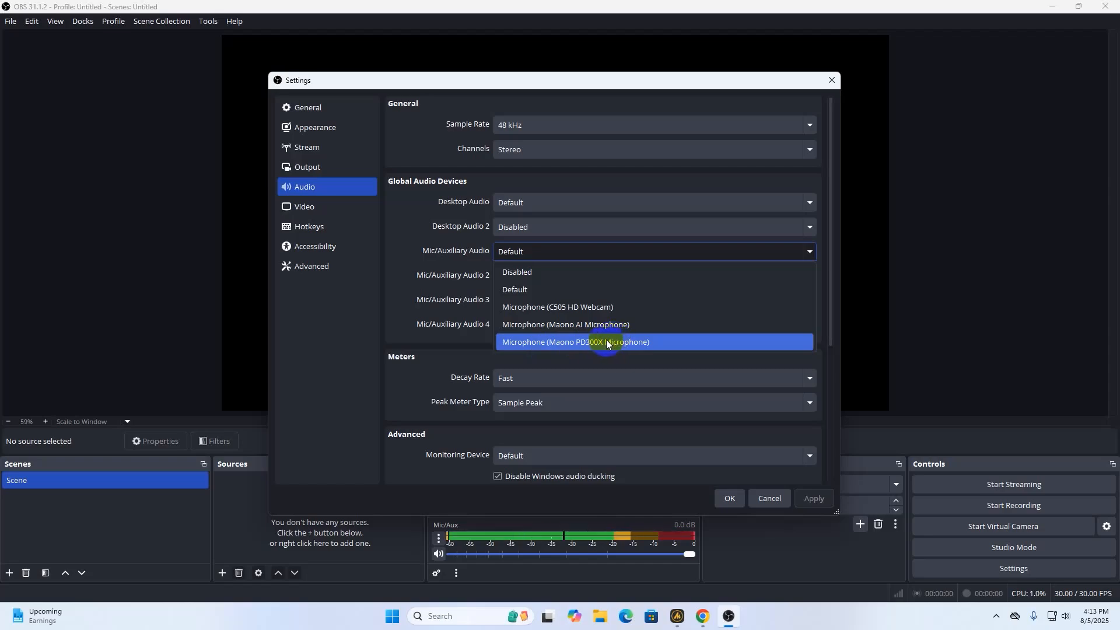
left_click(557, 342)
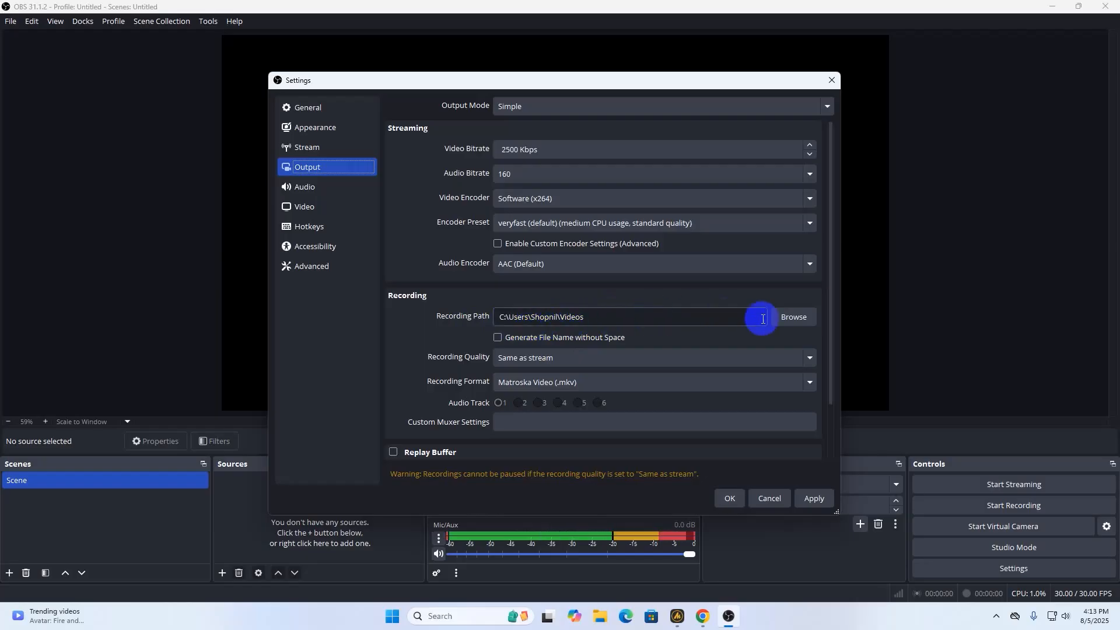
- Create a folder named obs inside Videos and set it as the recording path in the output settings
left_click(794, 318)
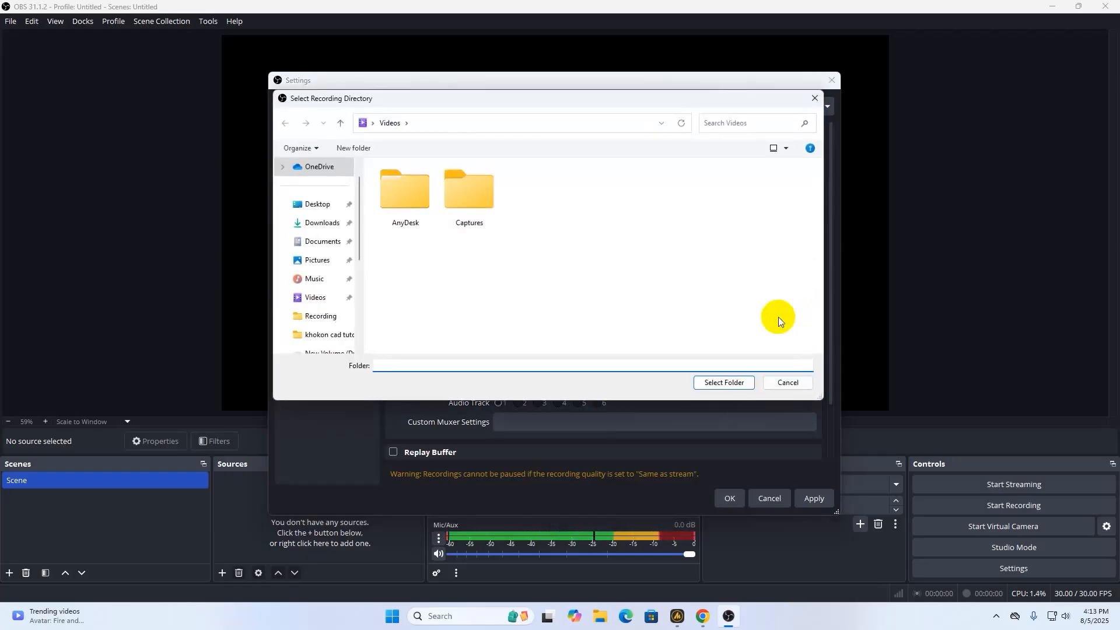
right_click(485, 259)
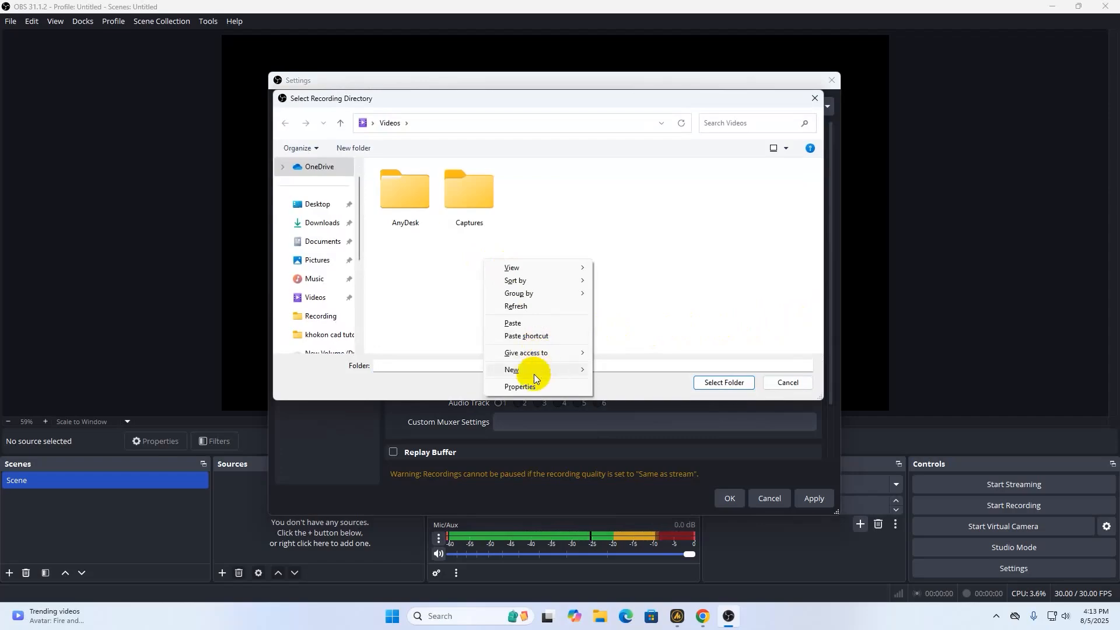
mouse_move(527, 370)
left_click(613, 376)
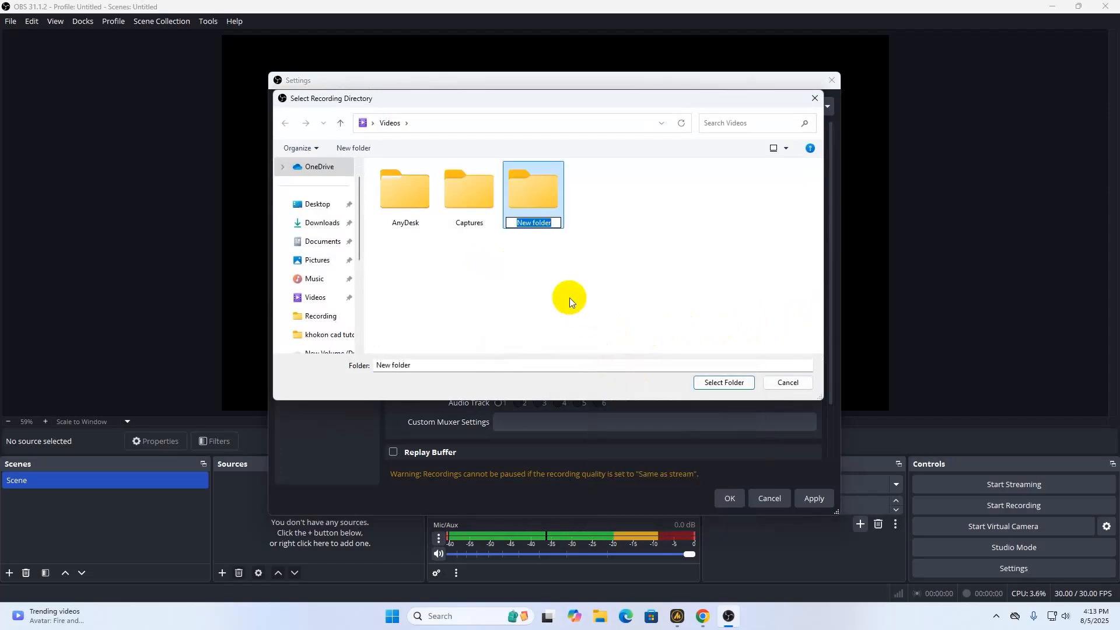
type("ob")
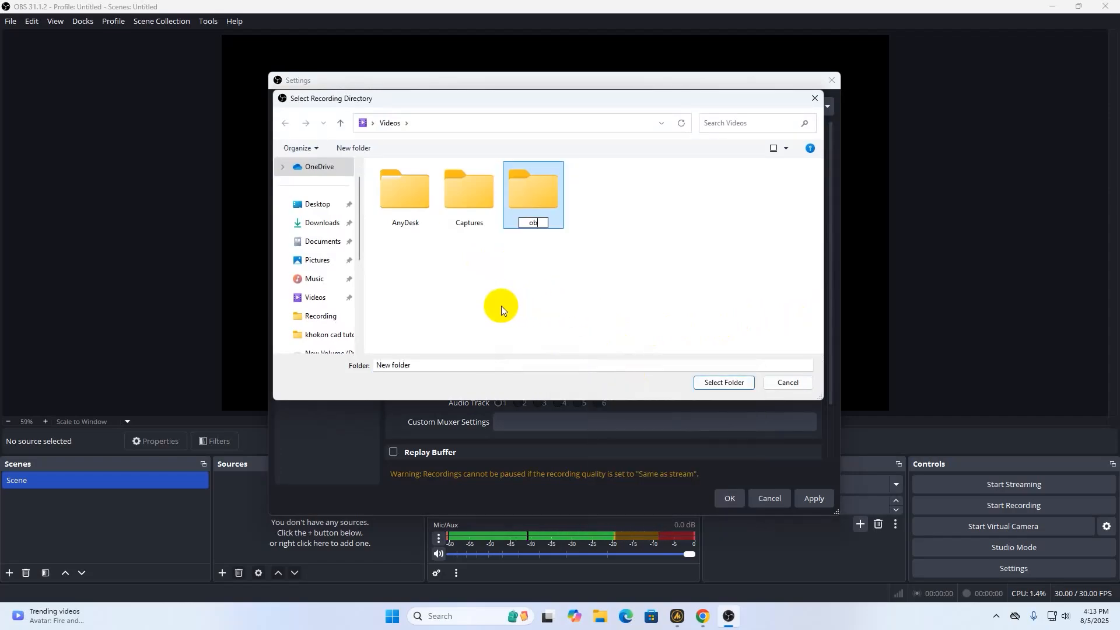
type("s")
left_click(609, 288)
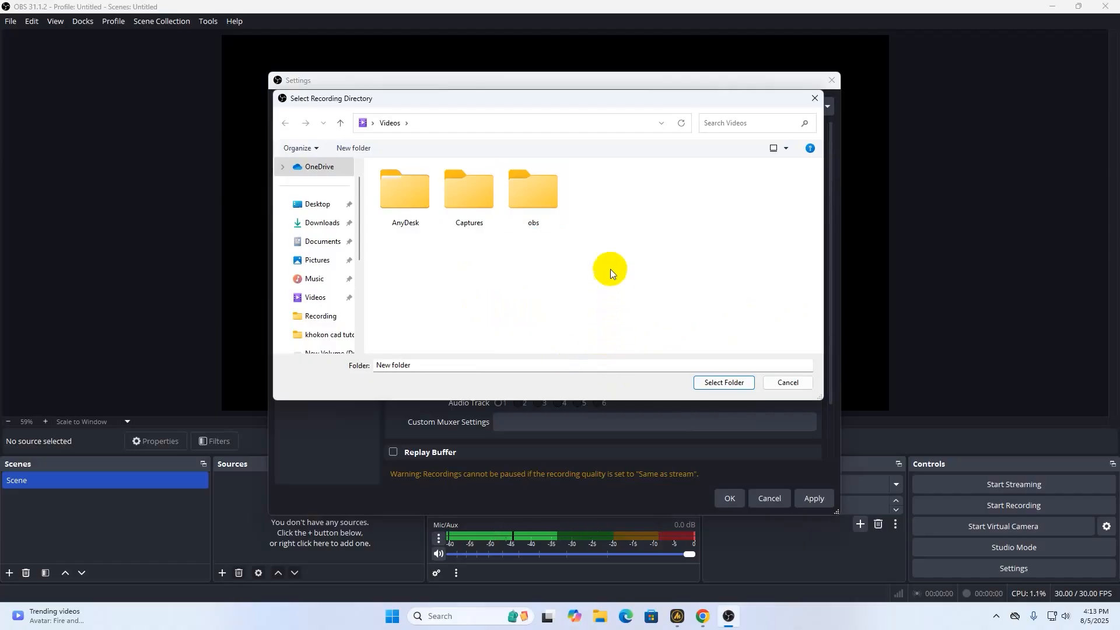
double_click(541, 198)
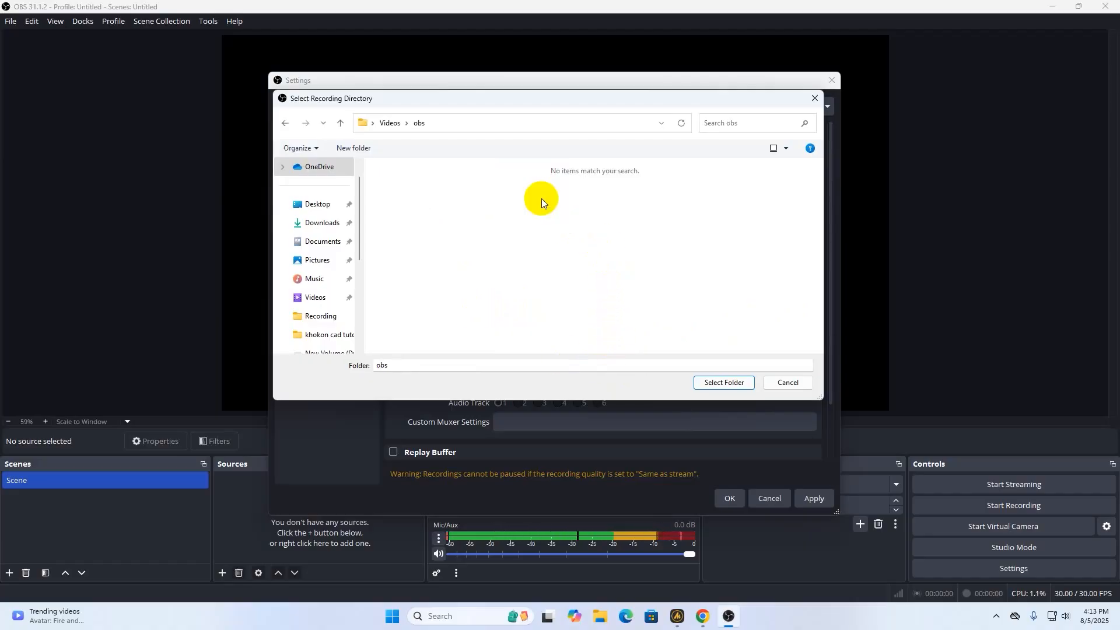
left_click(742, 383)
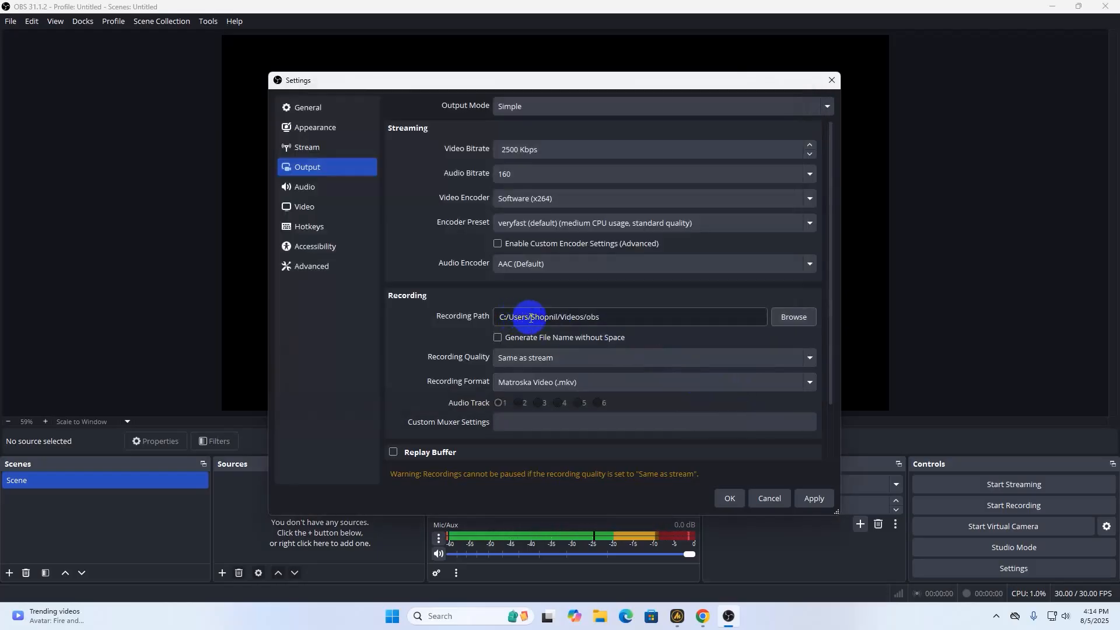
- Set the output (scaled) resolution to 1920x1080 in the video settings
left_click(305, 208)
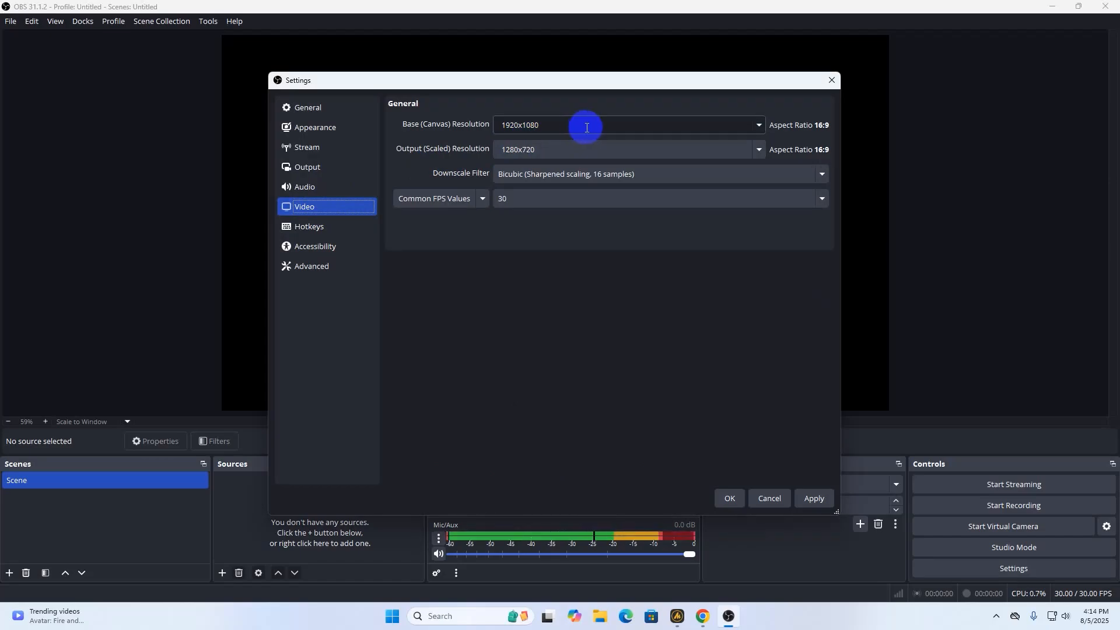
left_click(585, 155)
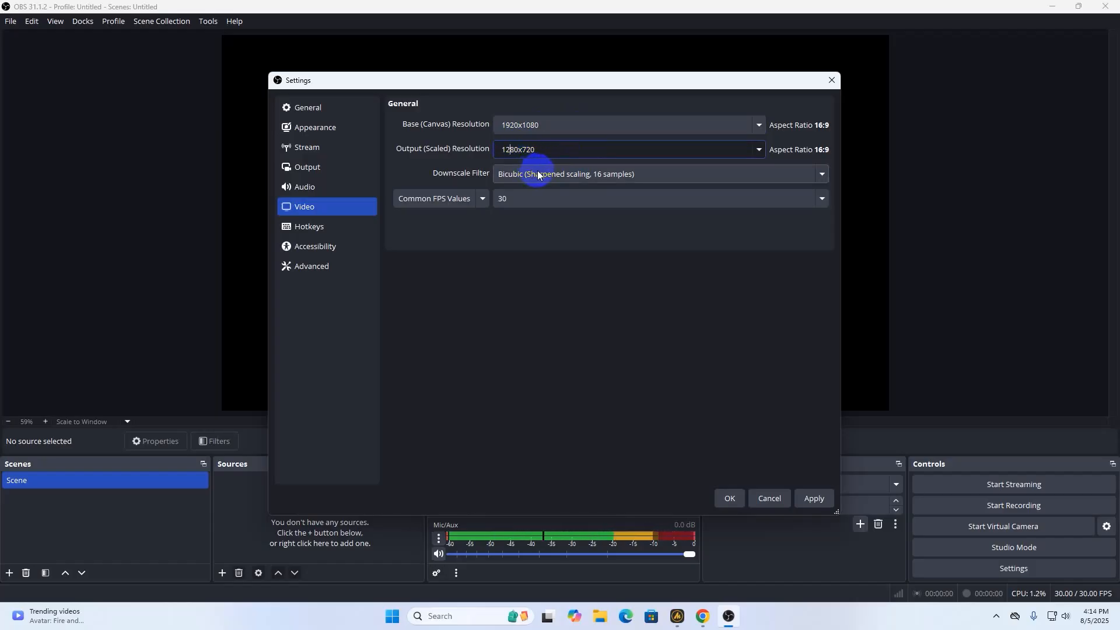
key("BackSpace")
key("BackSpace")
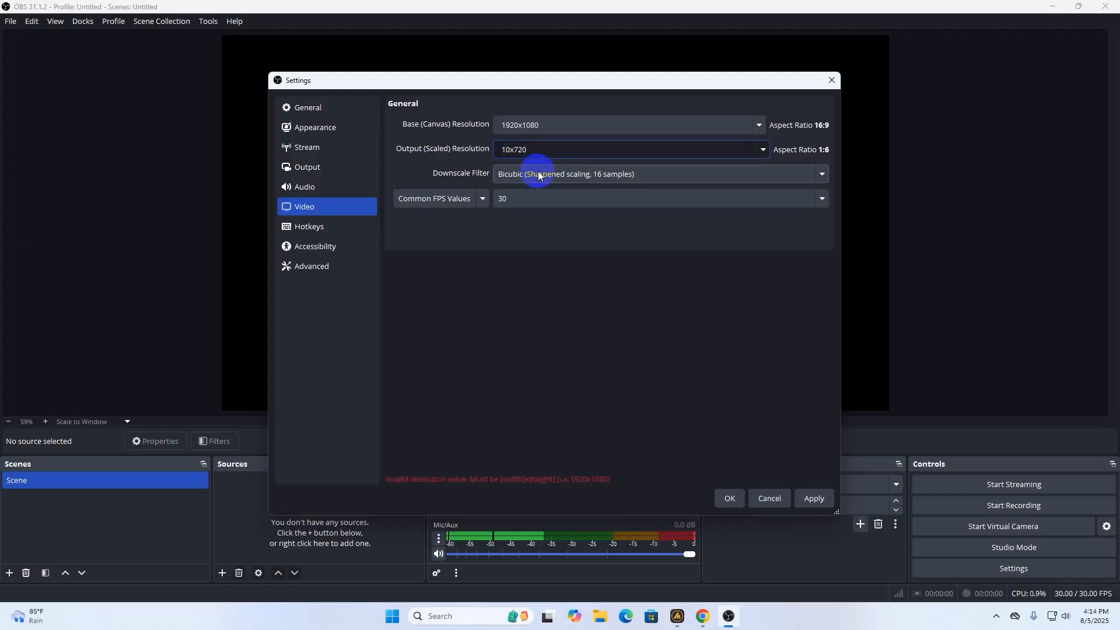
type("9")
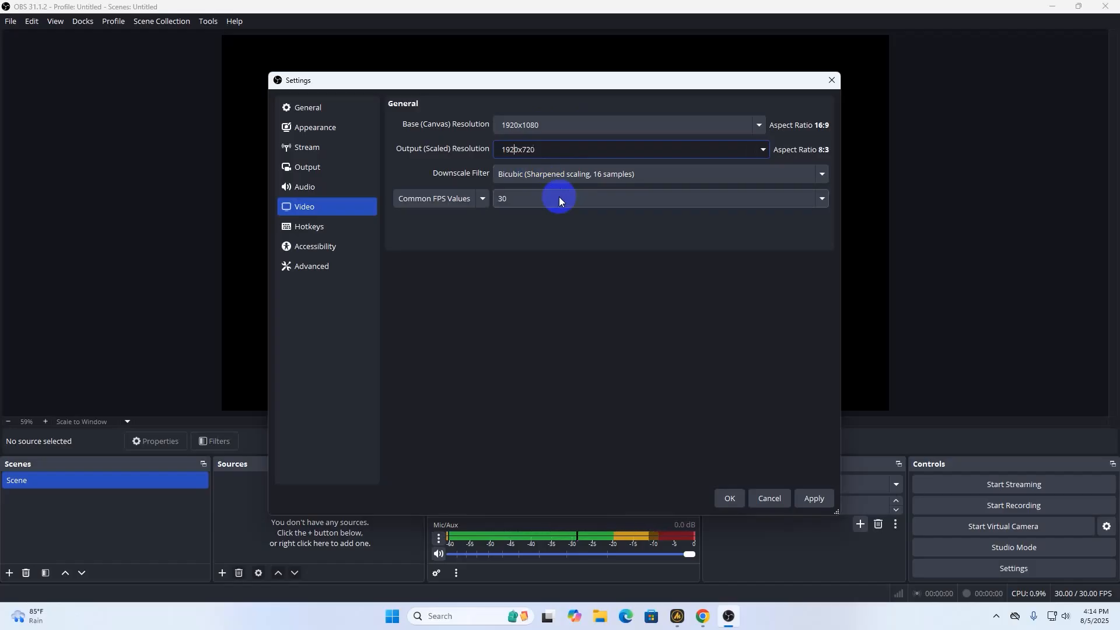
type("2")
key("End")
key("BackSpace")
key("BackSpace")
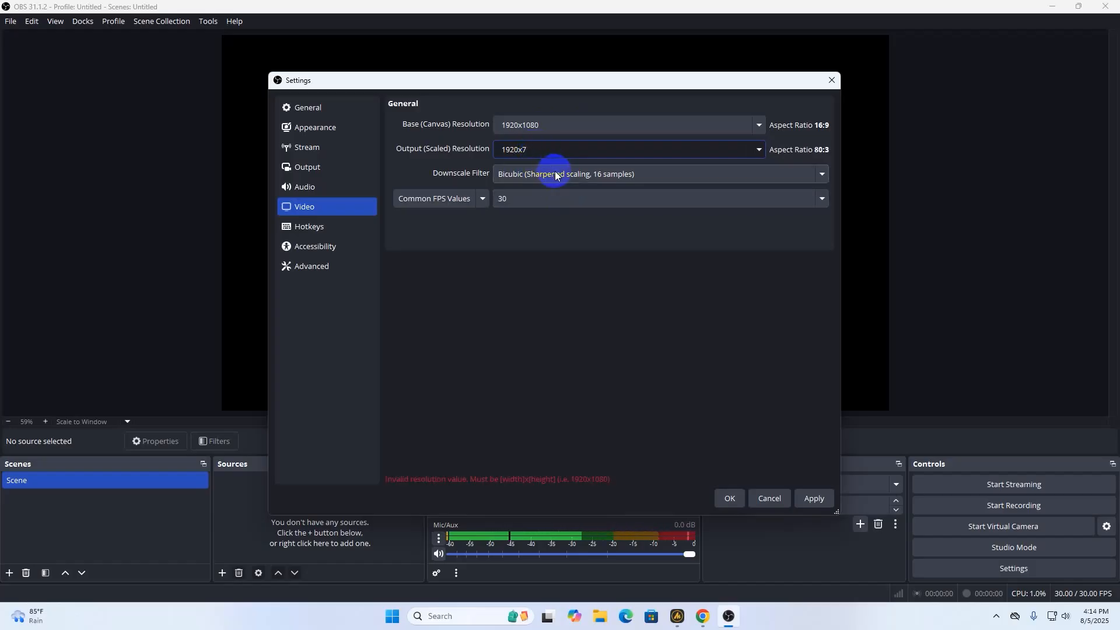
type("1080")
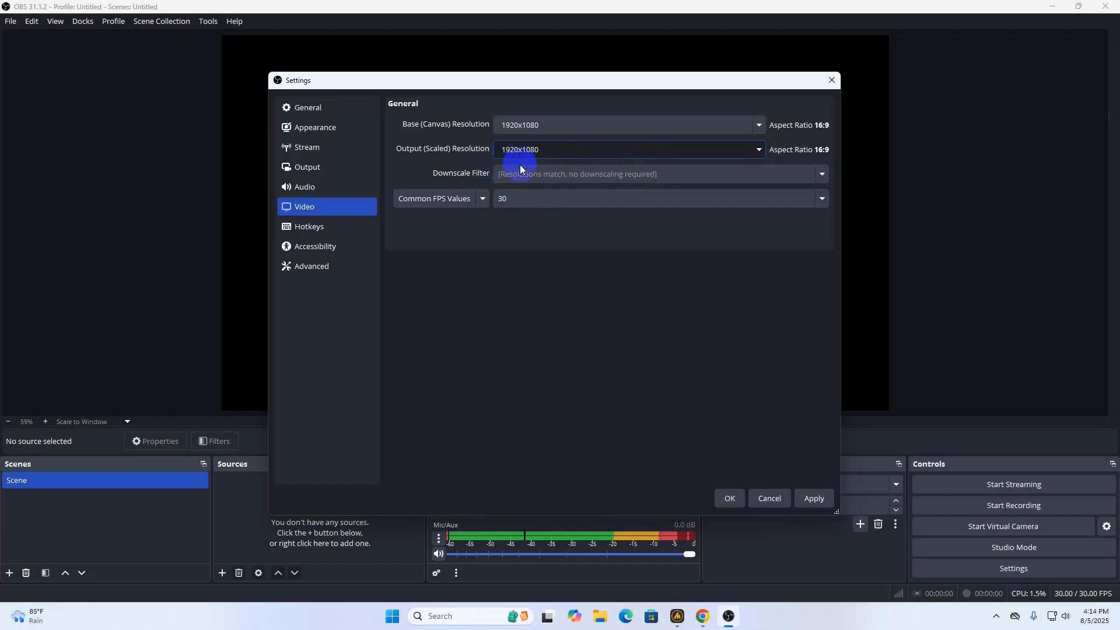
- Assign the Home key as the Start Recording hotkey and Num 2 as the Stop Recording hotkey
left_click(305, 227)
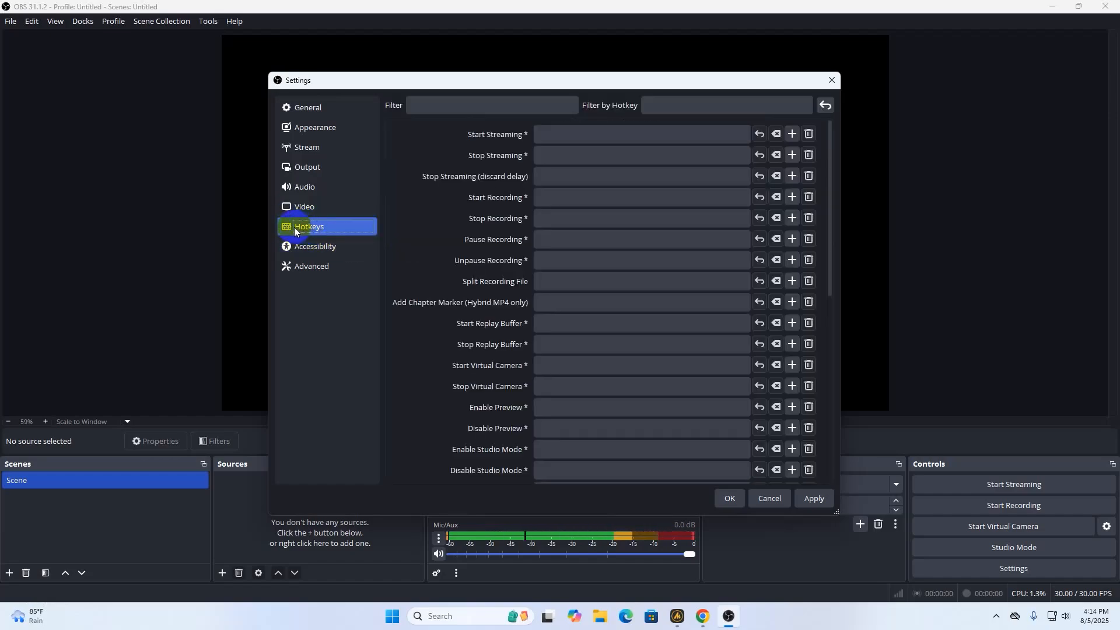
left_click(636, 281)
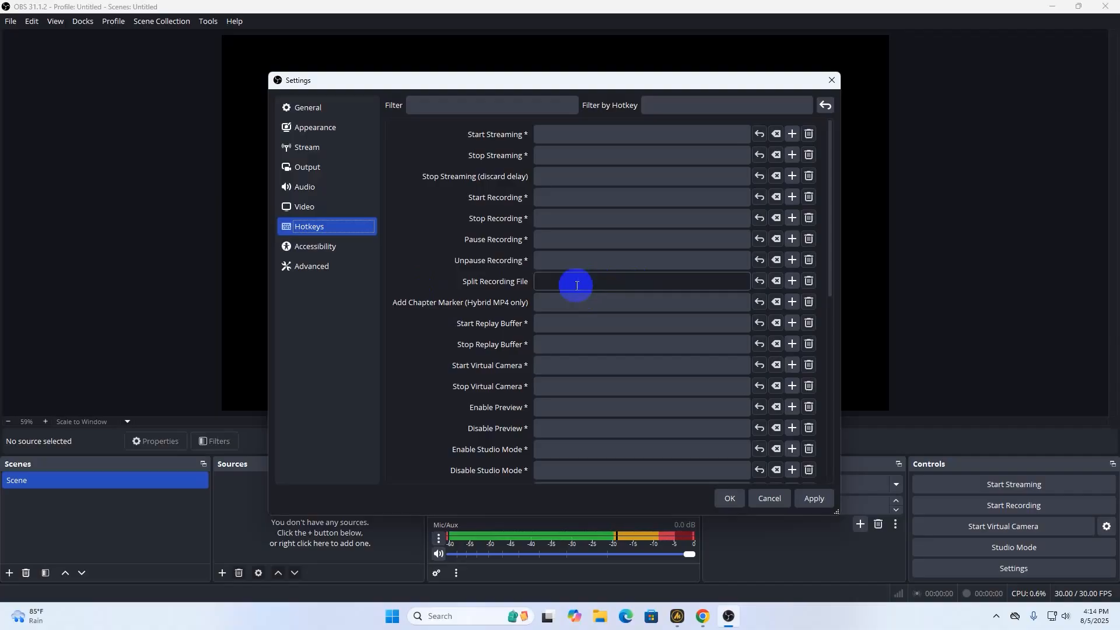
left_click(550, 197)
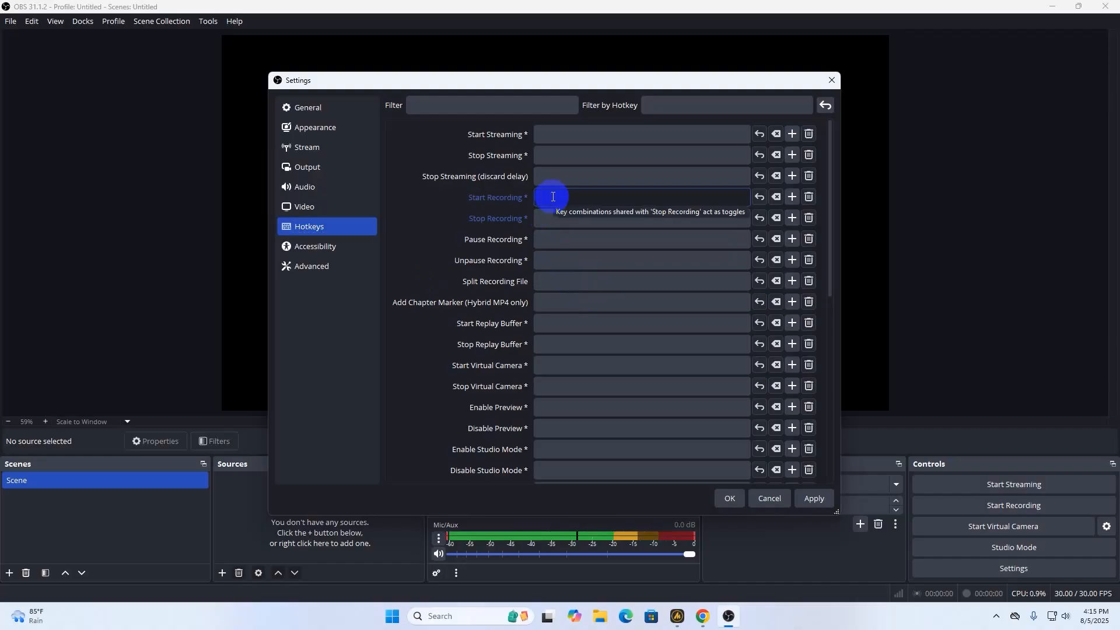
key("Home")
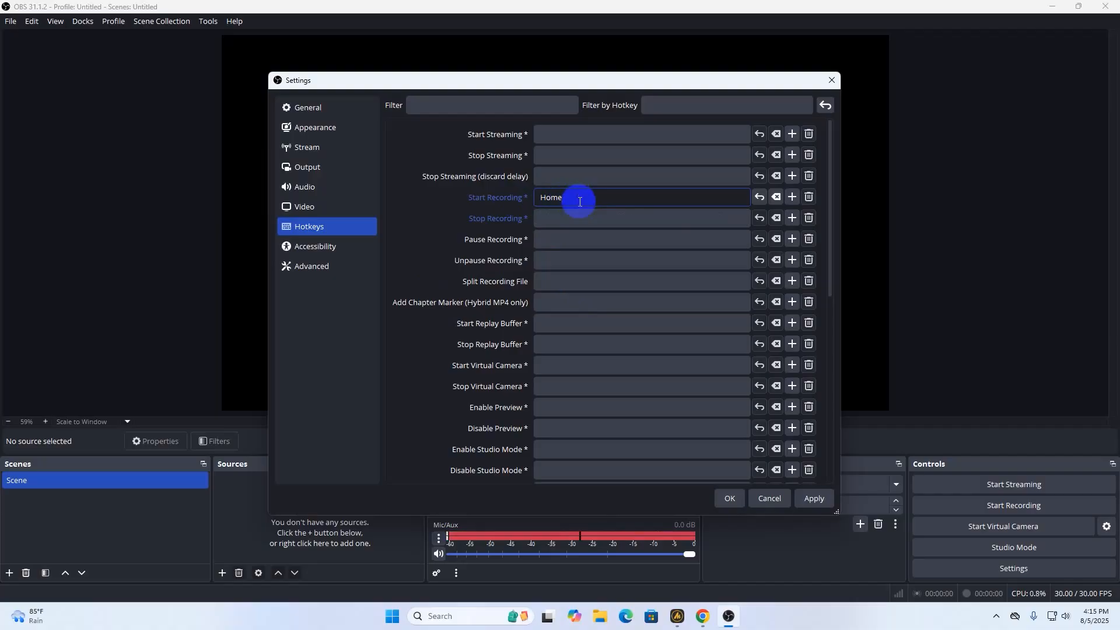
left_click(545, 220)
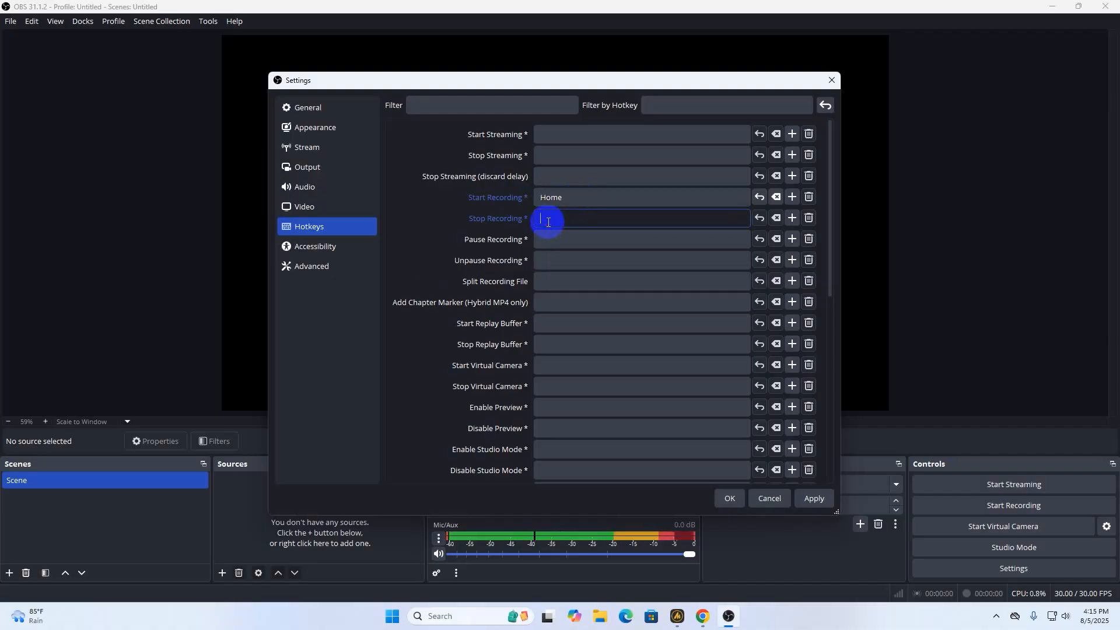
key("KP_2")
- Assign Num 3 to Pause Recording and Num 4 to Unpause Recording, and apply the hotkey settings
left_click(550, 239)
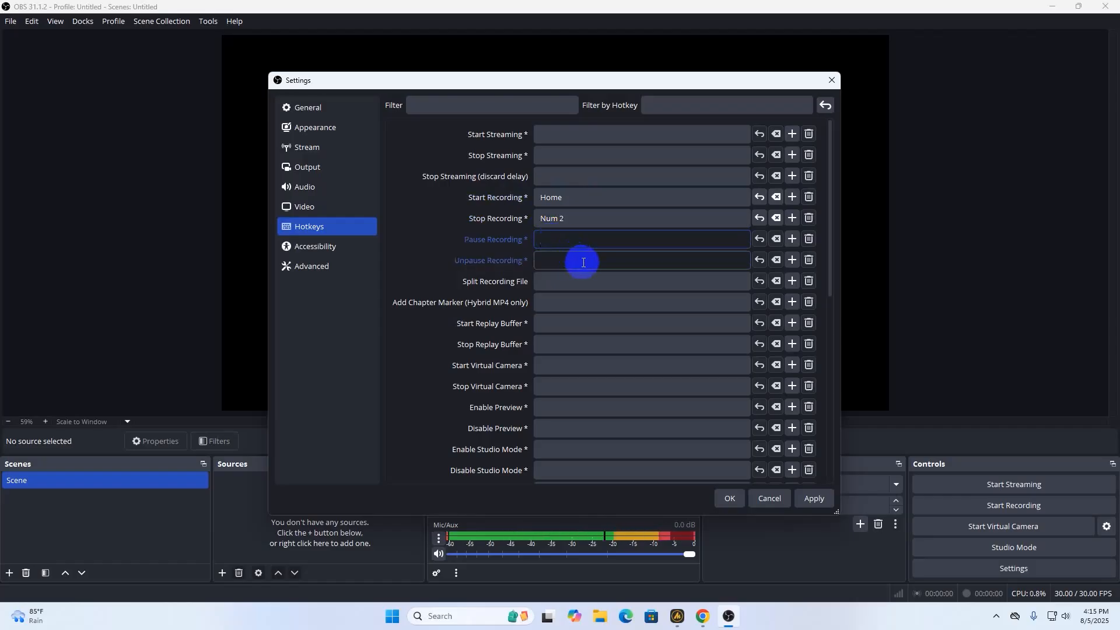
key("KP_3")
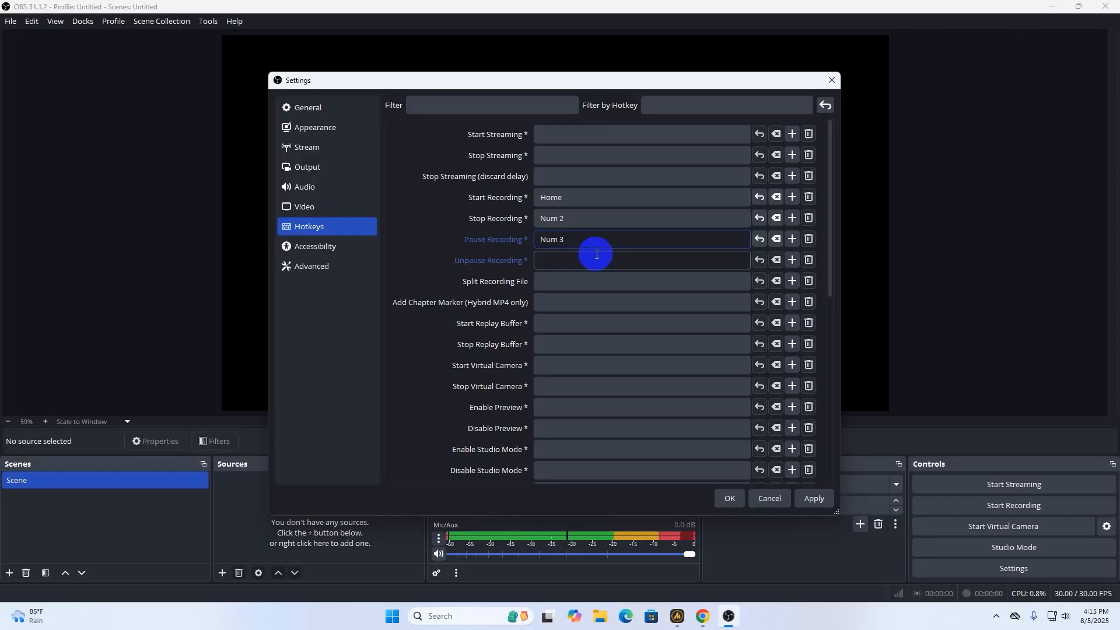
left_click(548, 263)
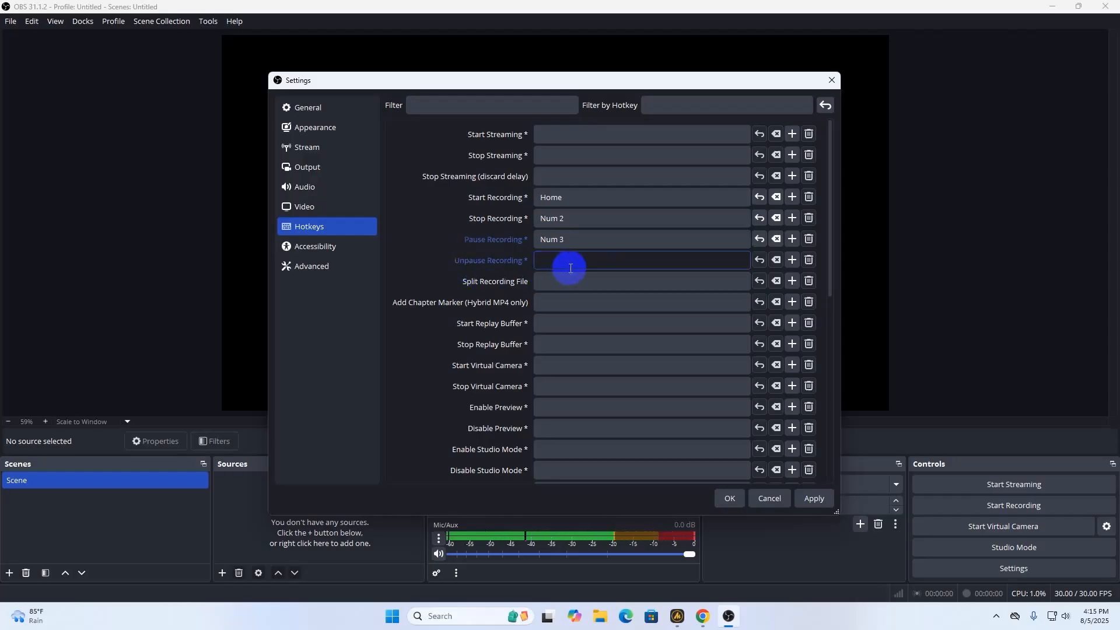
key("KP_4")
left_click(806, 500)
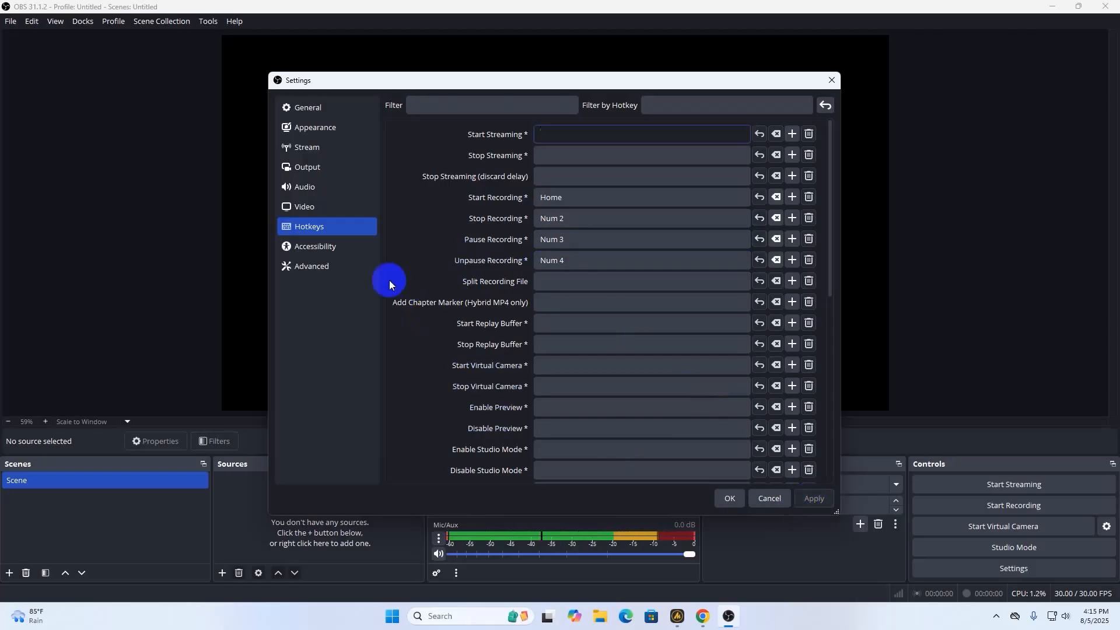
left_click(305, 202)
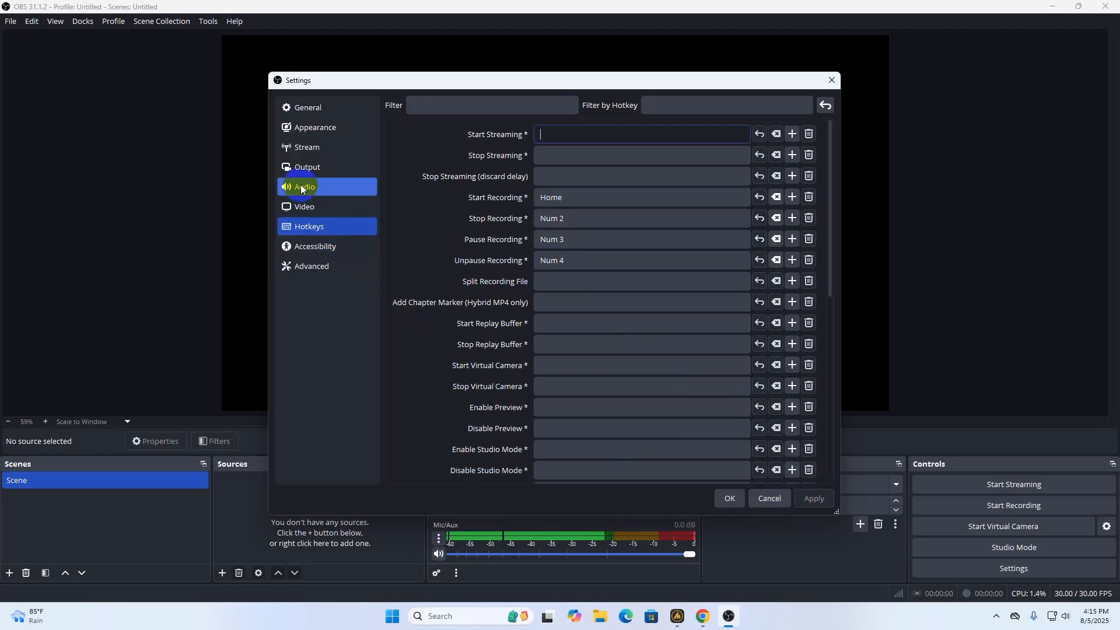
left_click(303, 170)
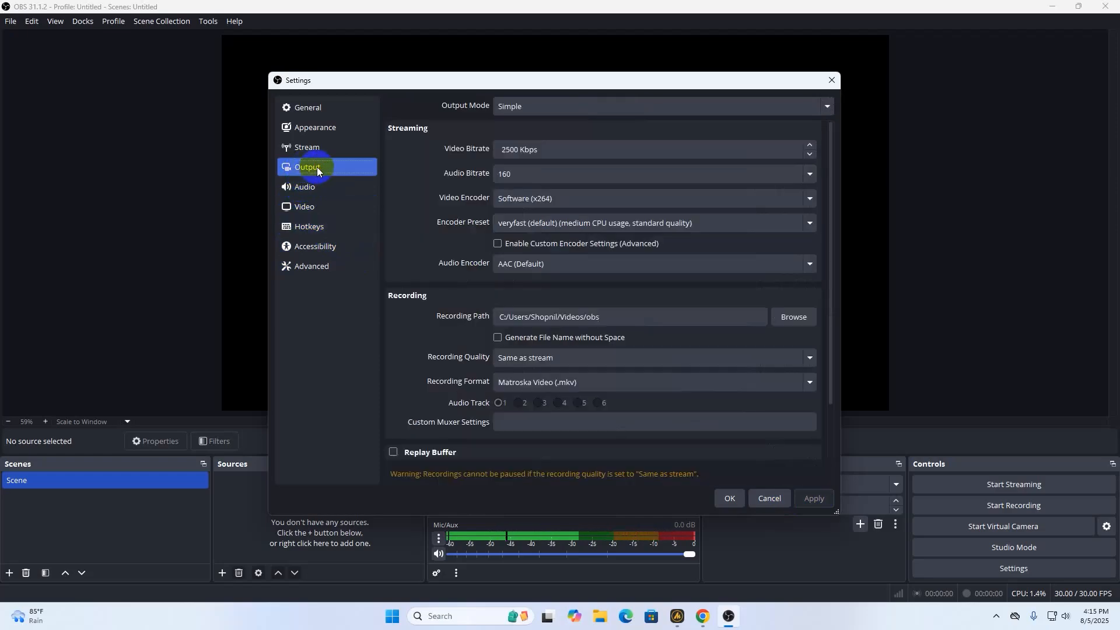
left_click(320, 130)
left_click(312, 155)
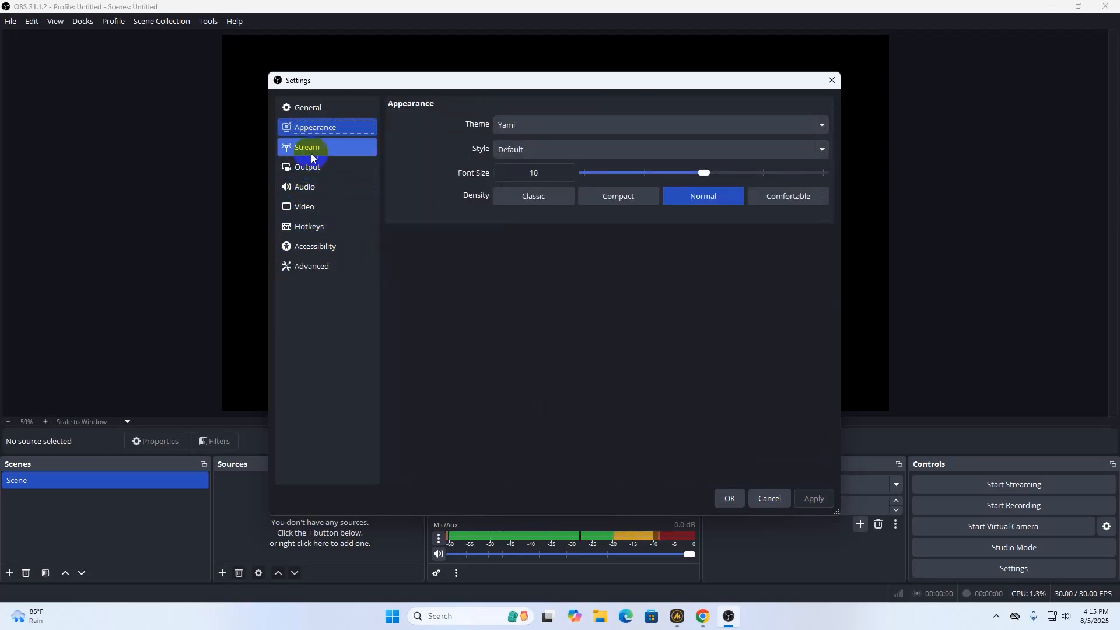
- Switch the output mode to Advanced and set the streaming encoder's bitrate to 6000 Kbps
left_click(317, 167)
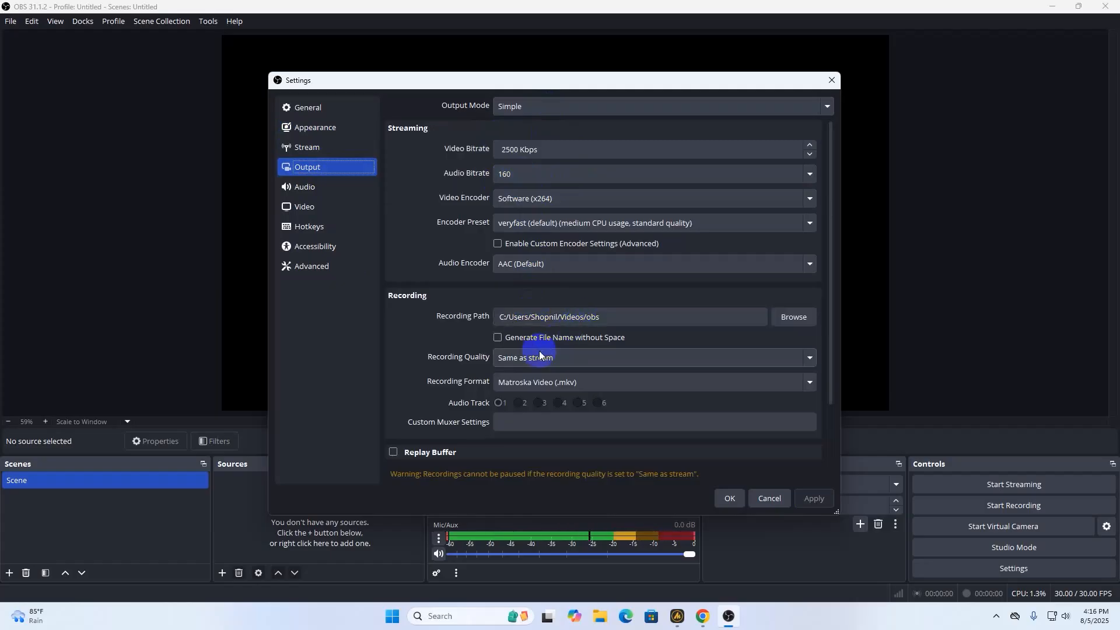
left_click(546, 101)
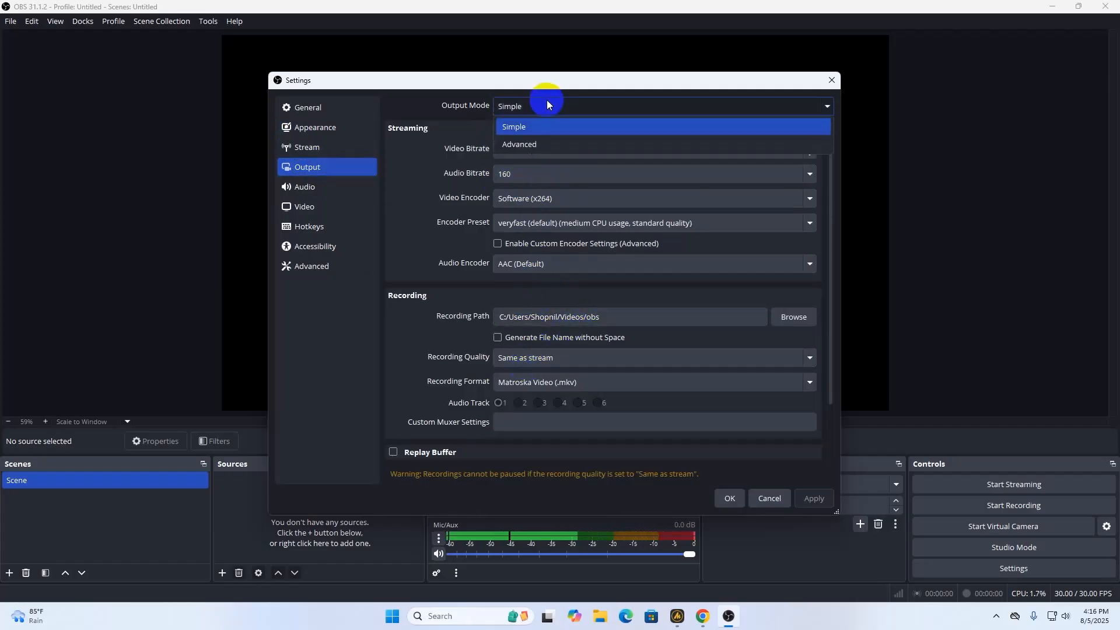
left_click(510, 146)
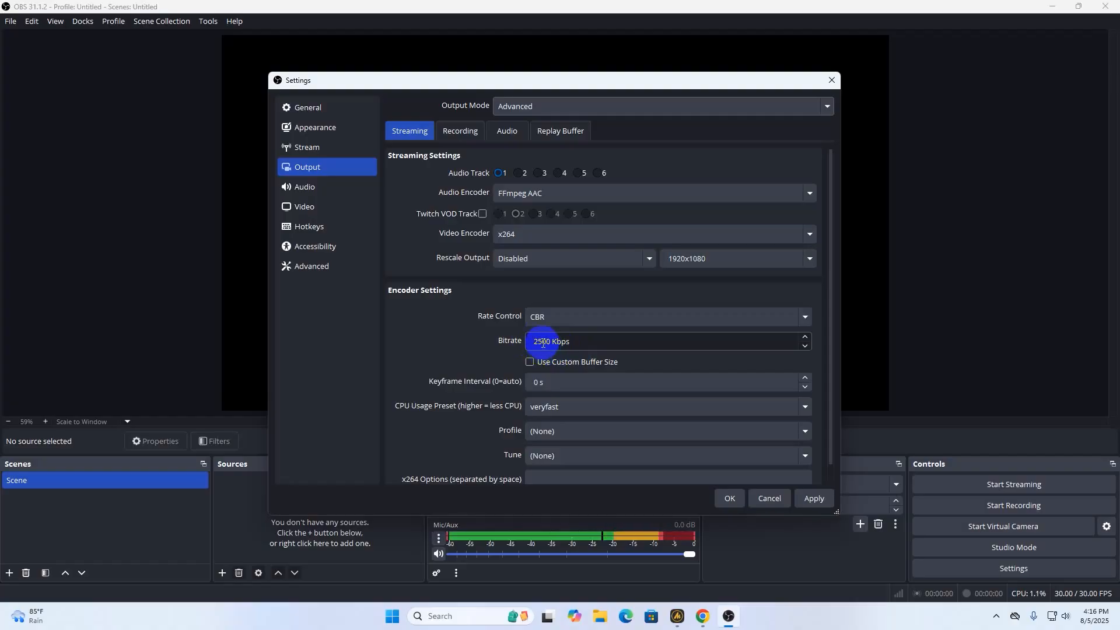
left_click(543, 341)
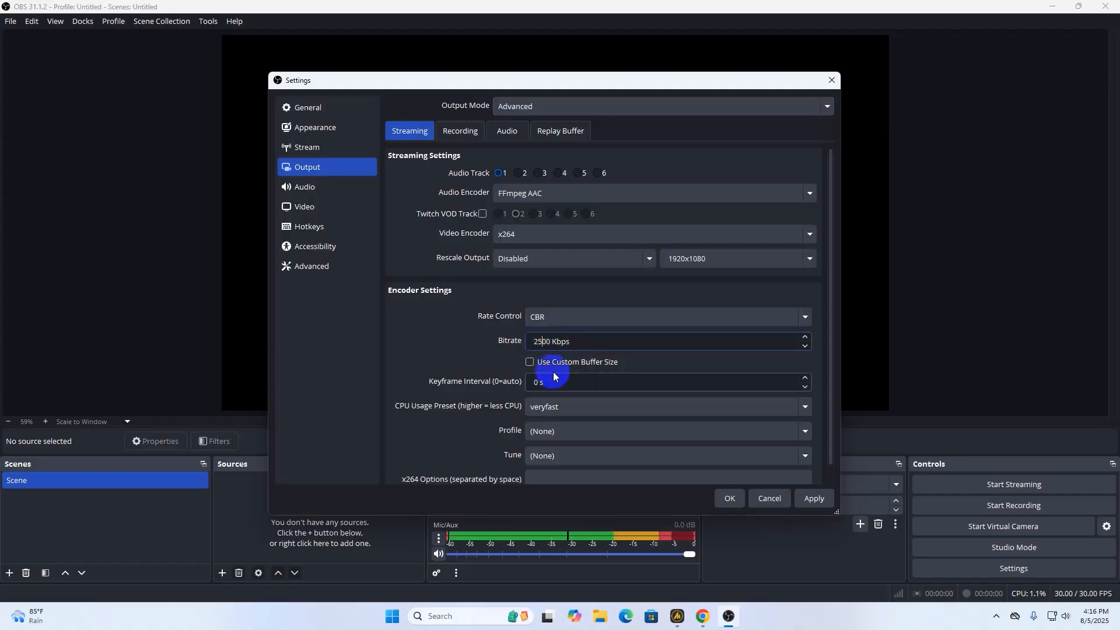
key("BackSpace")
key("BackSpace")
type("60")
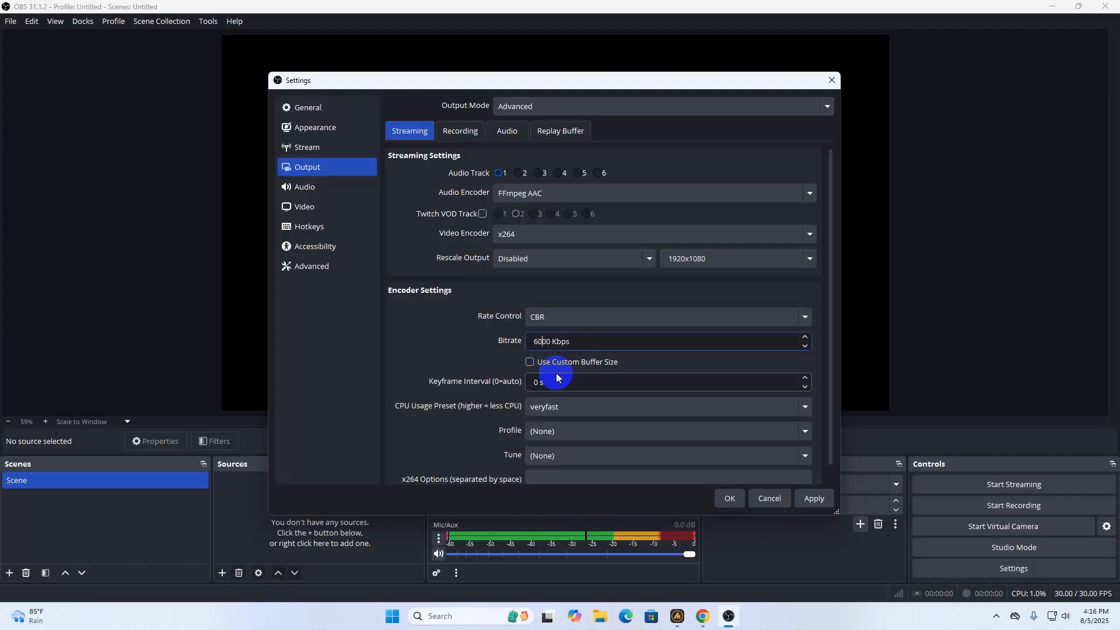
left_click(586, 342)
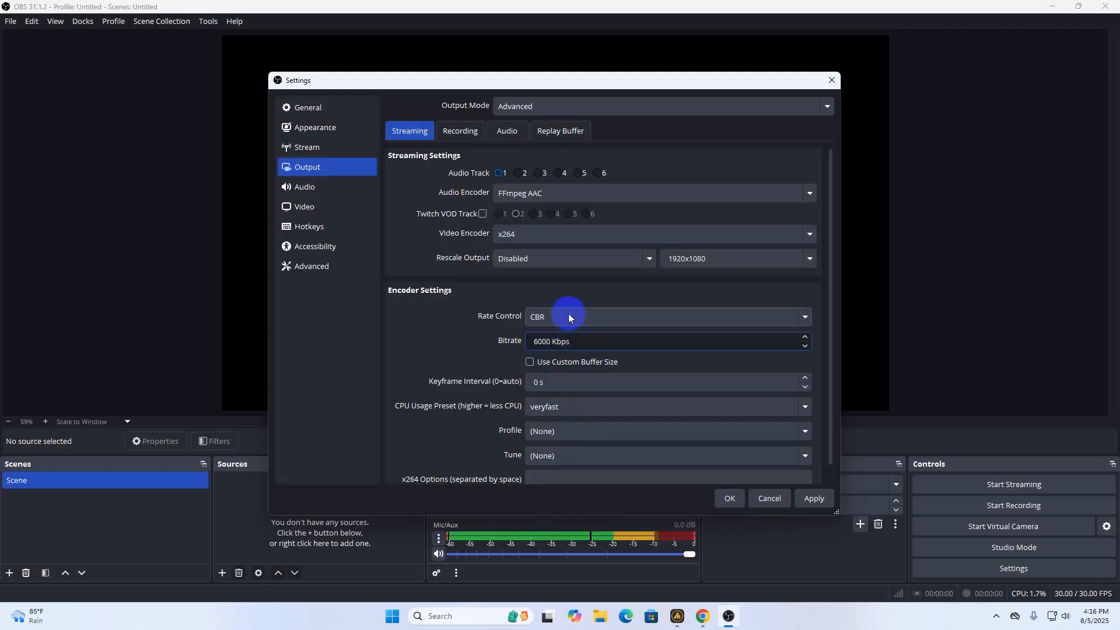
- Choose Facebook Live as the streaming service in the stream settings and apply the changes
left_click(458, 129)
left_click(419, 134)
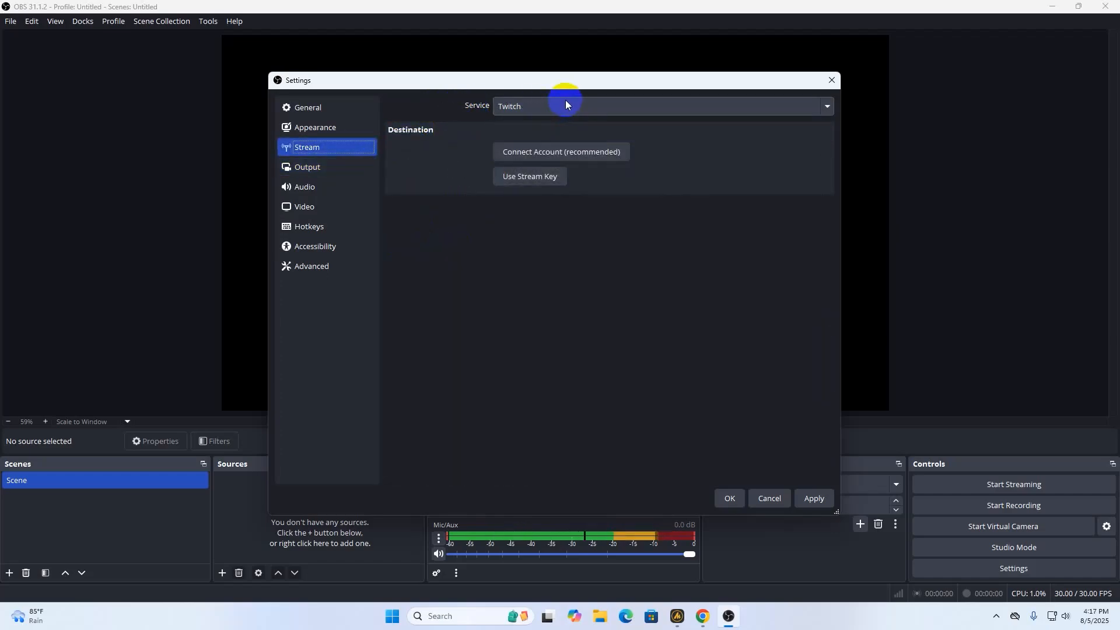
left_click(566, 105)
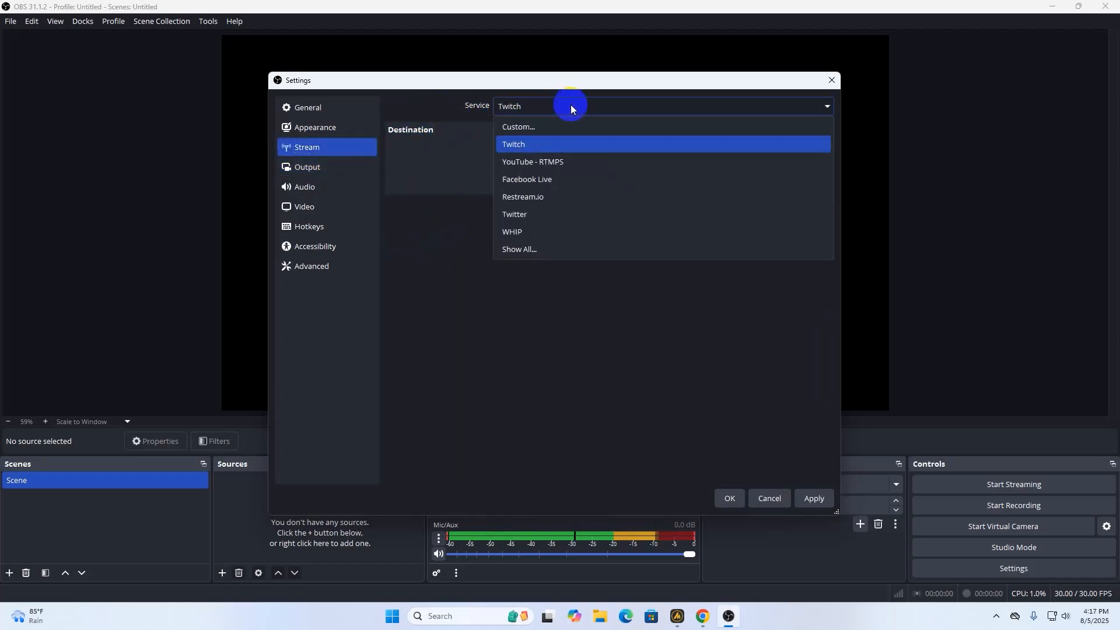
left_click(529, 183)
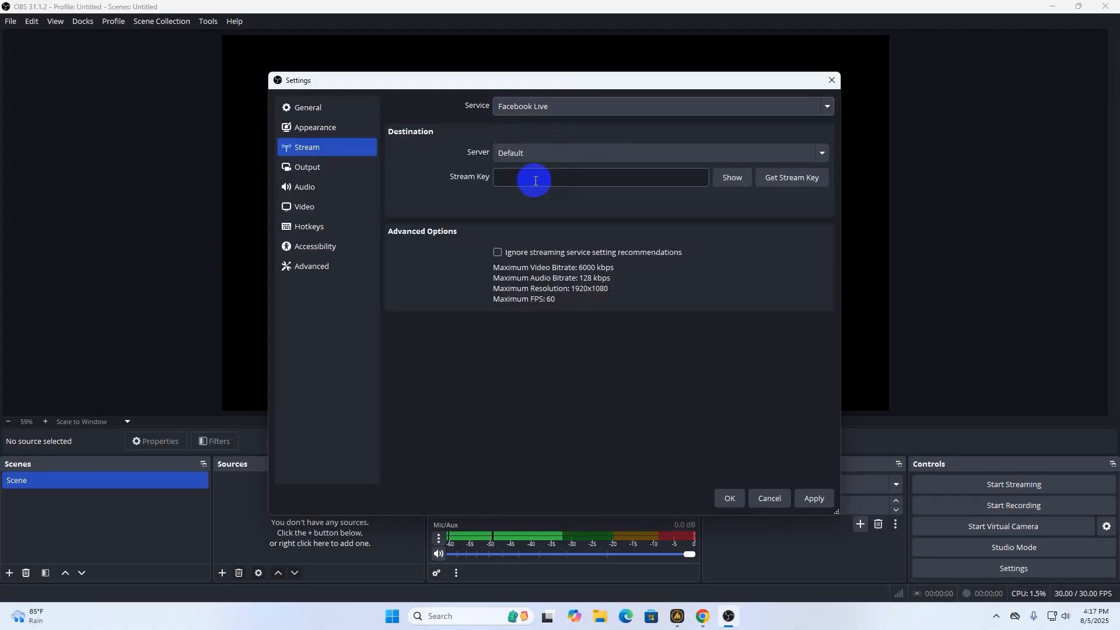
left_click(813, 499)
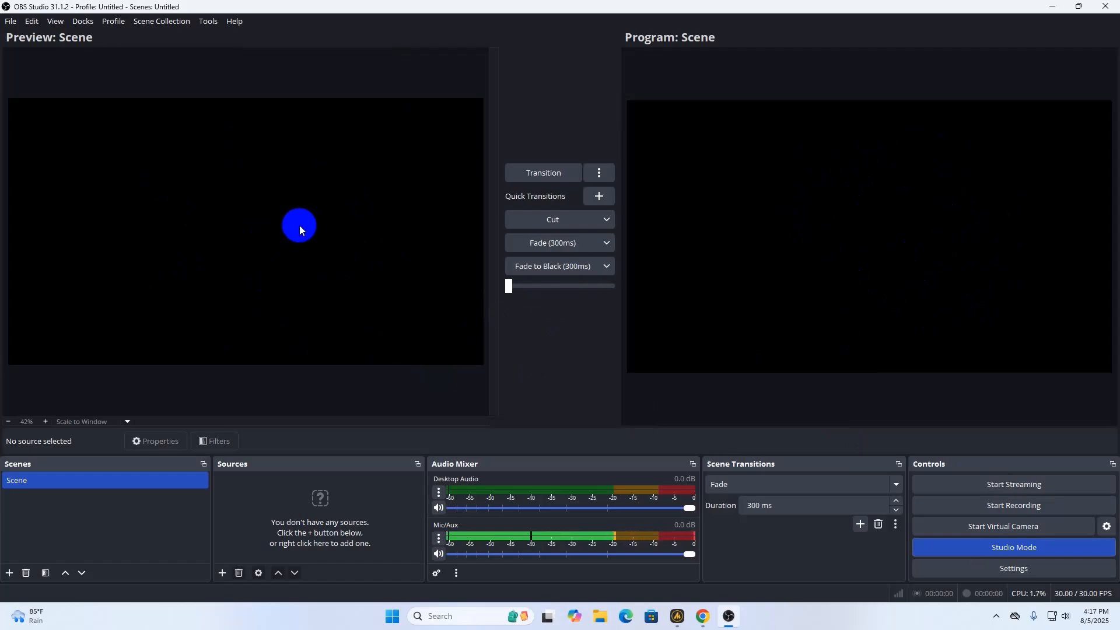
left_click(135, 480)
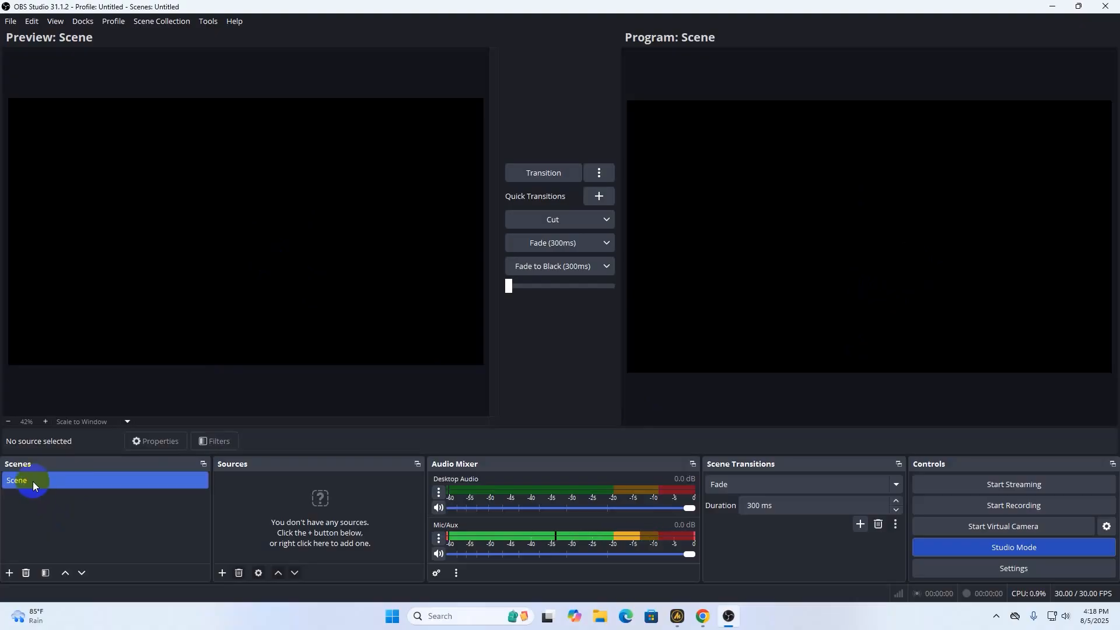
left_click(47, 482)
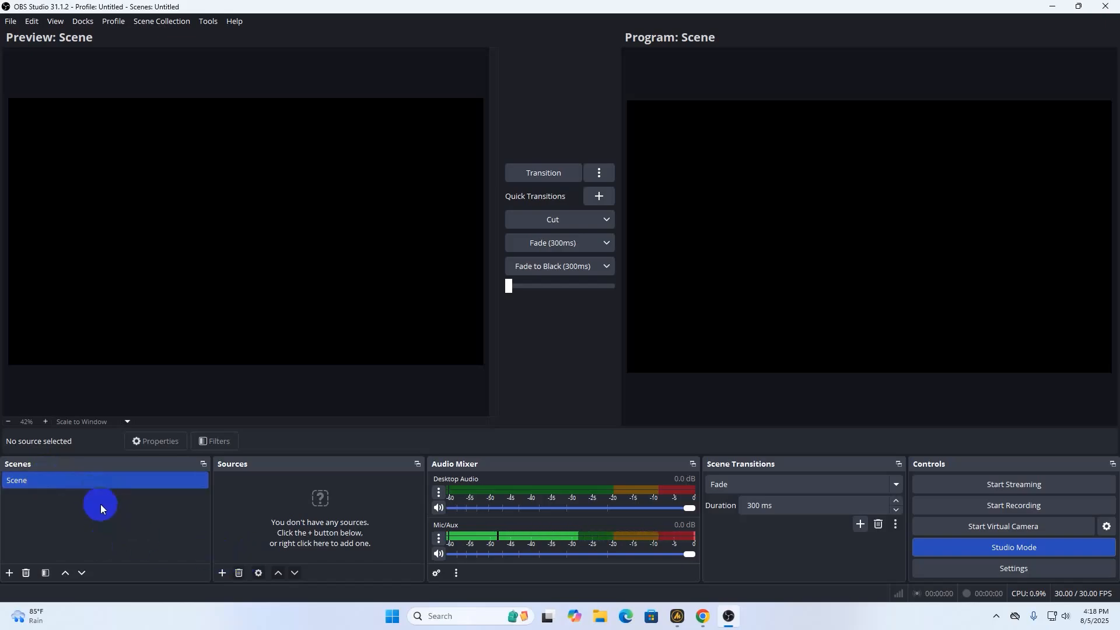
left_click(52, 482)
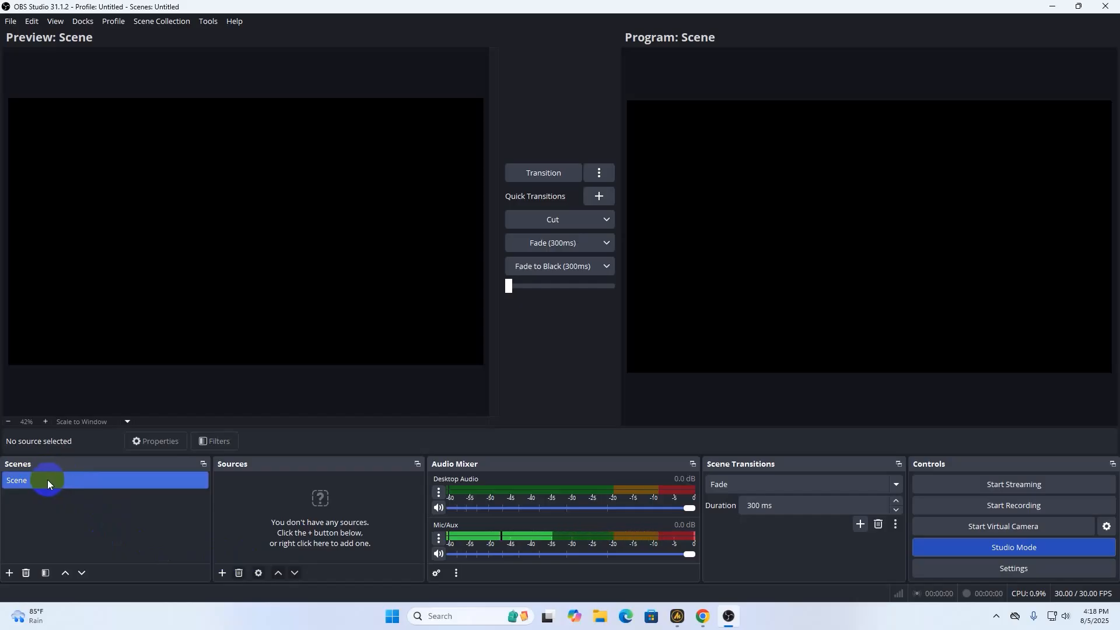
right_click(47, 483)
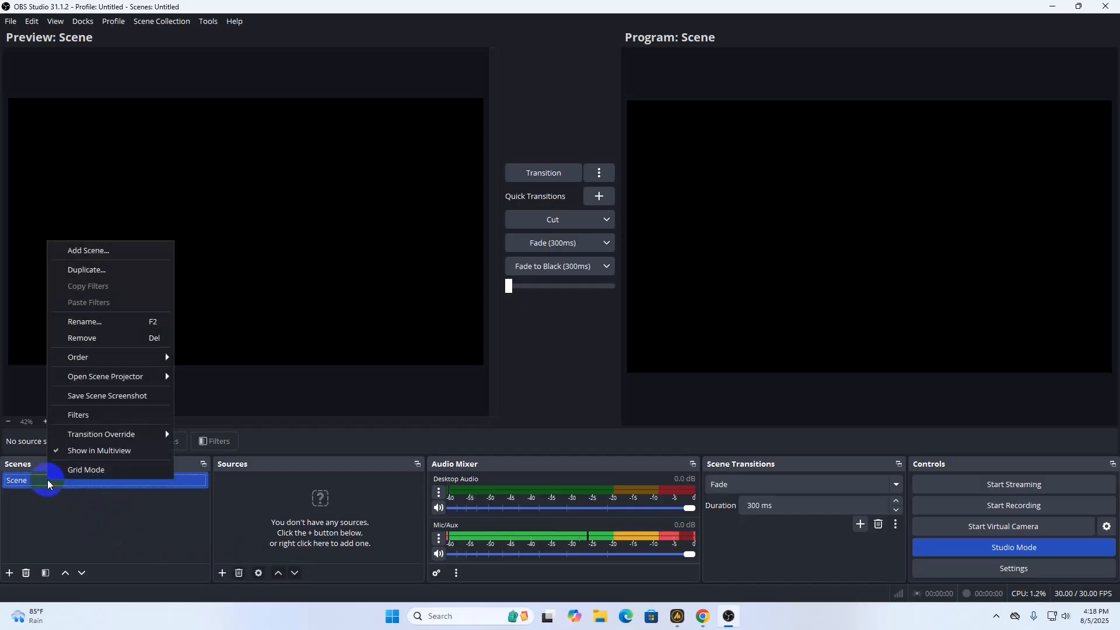
- Add a second scene named "facbook" and select it
left_click(8, 573)
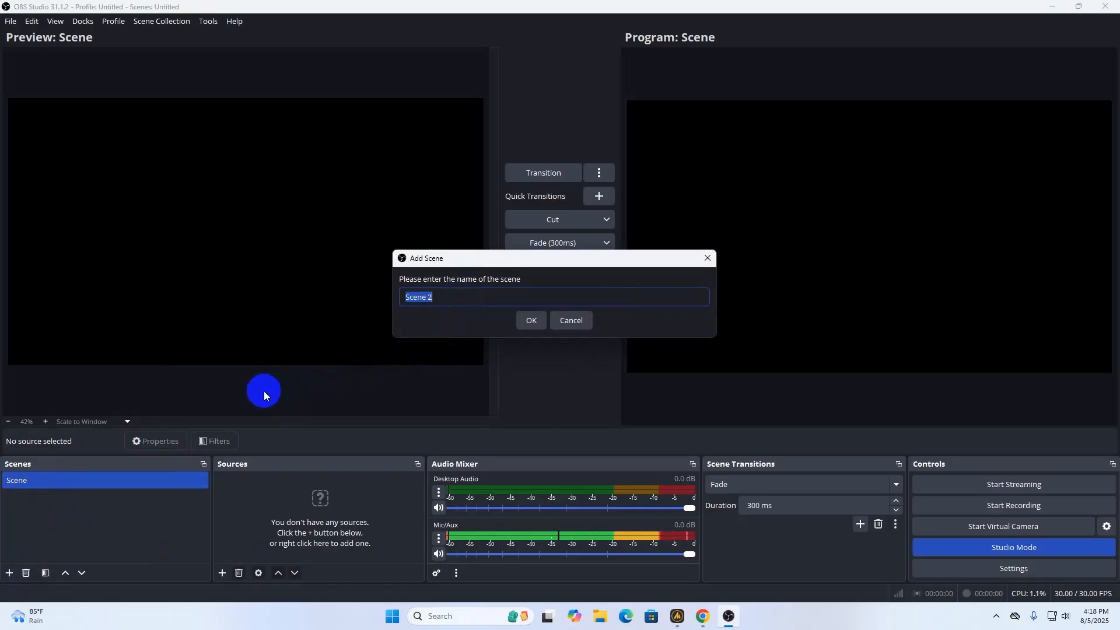
type("f")
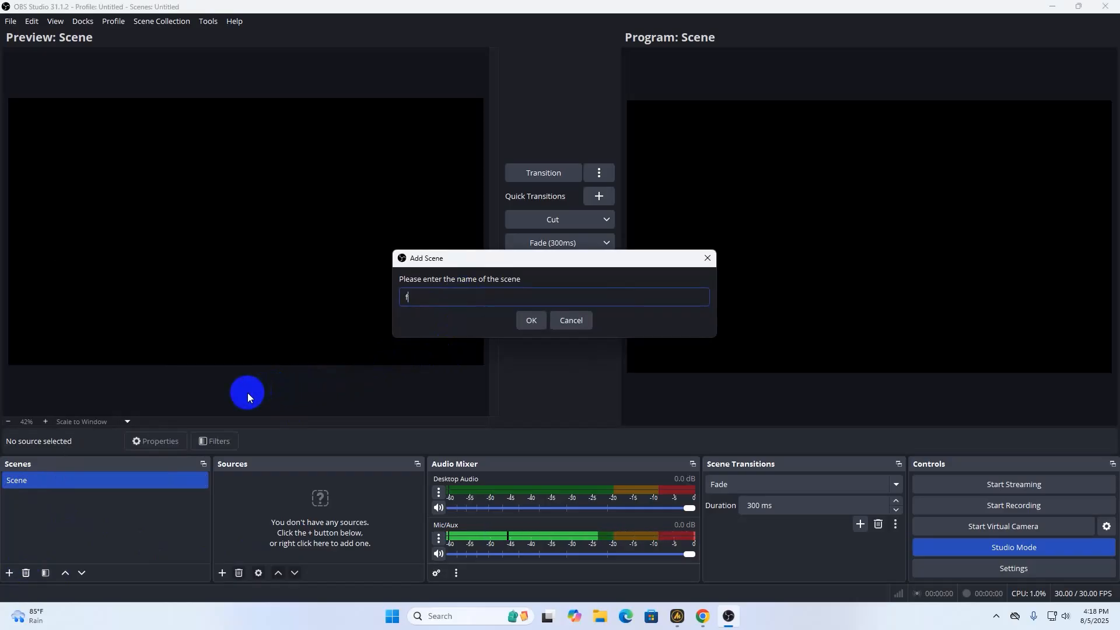
type("acbook")
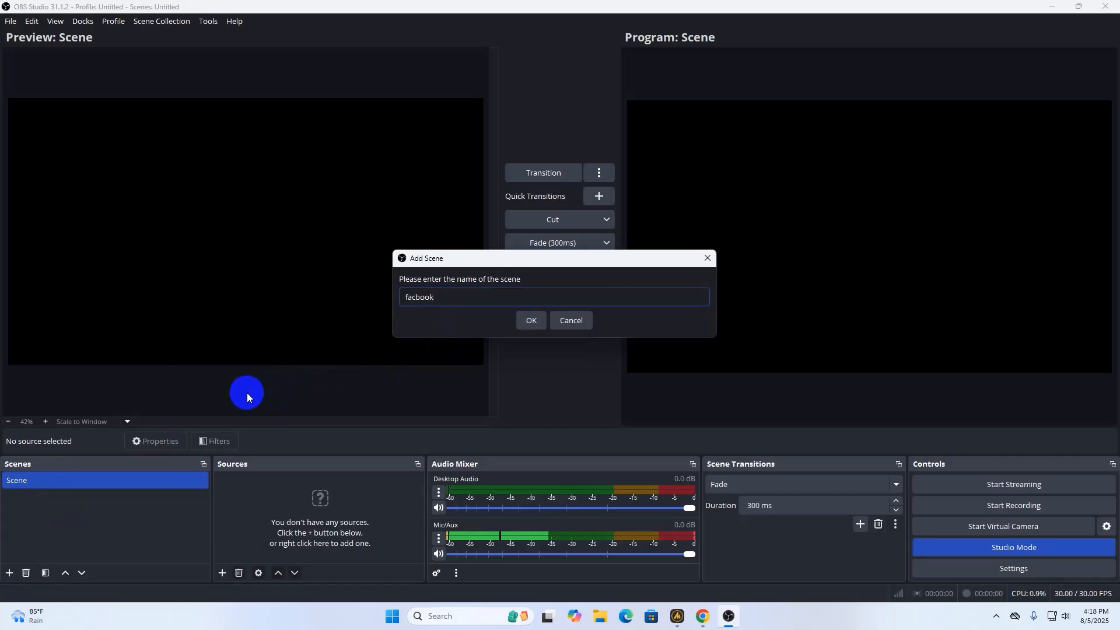
left_click(529, 322)
left_click(21, 502)
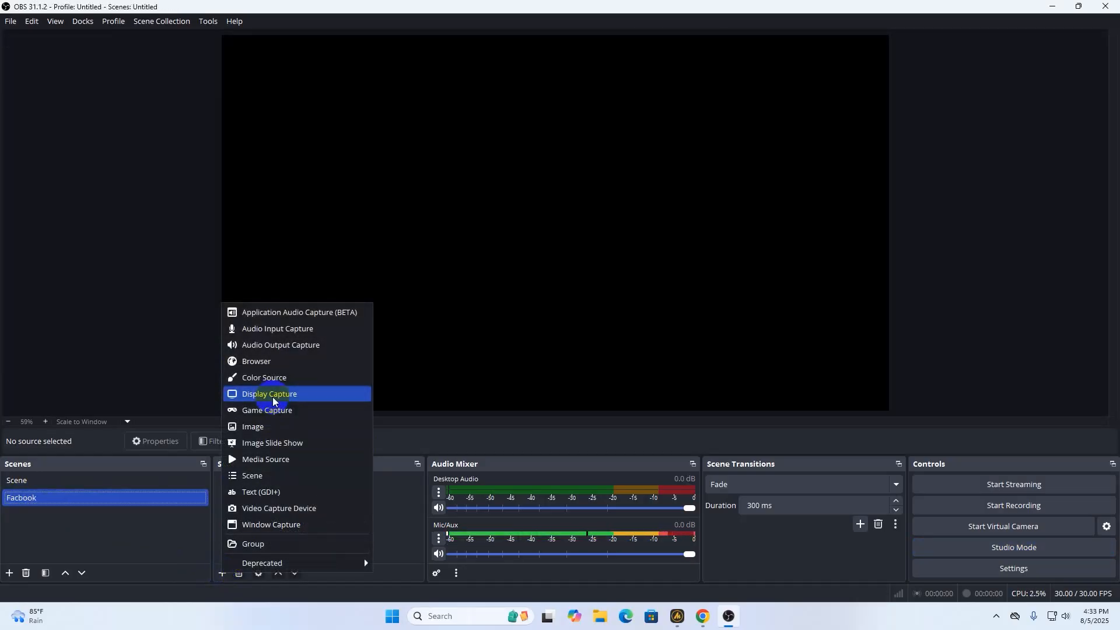
- Add a new Display Capture source to the Facbook scene with DXGI Desktop Duplication as the capture method
left_click(264, 396)
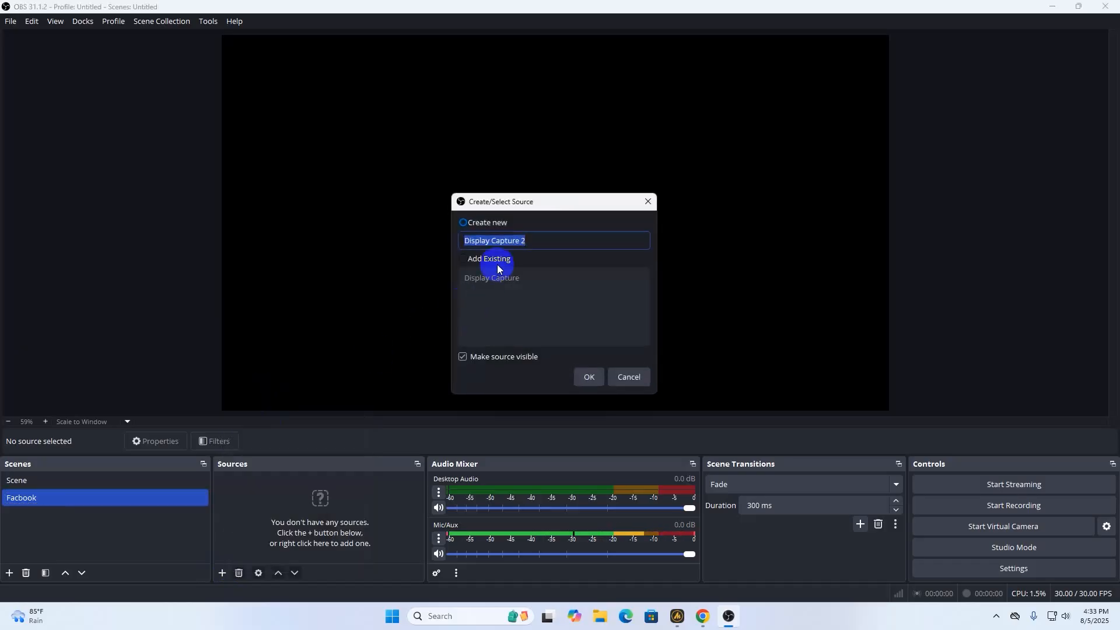
left_click(589, 376)
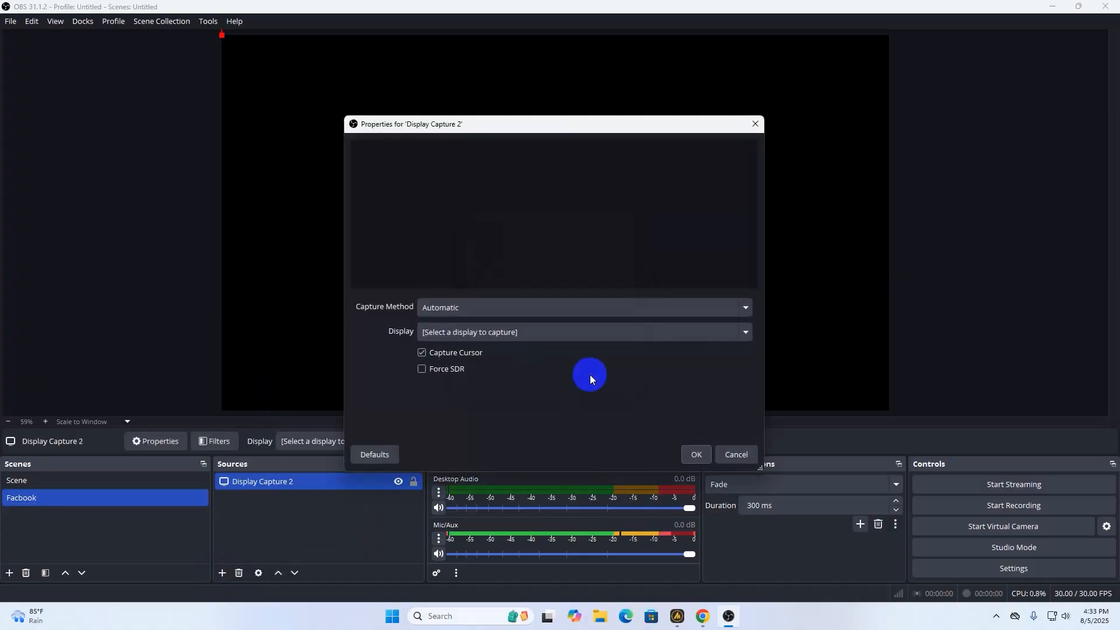
left_click(573, 309)
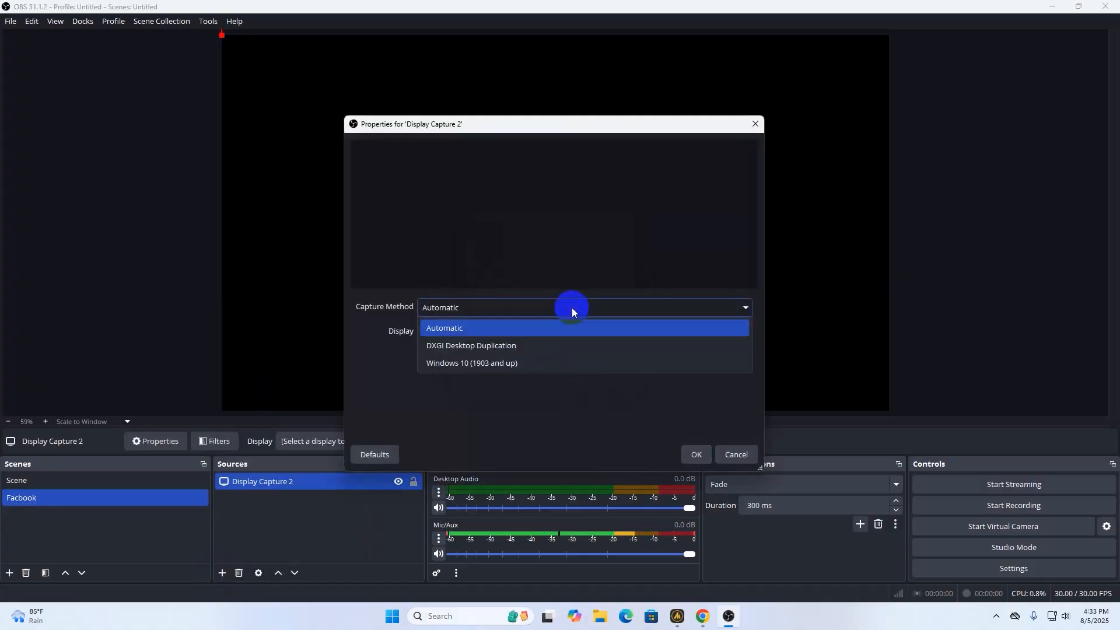
left_click(489, 345)
left_click(695, 454)
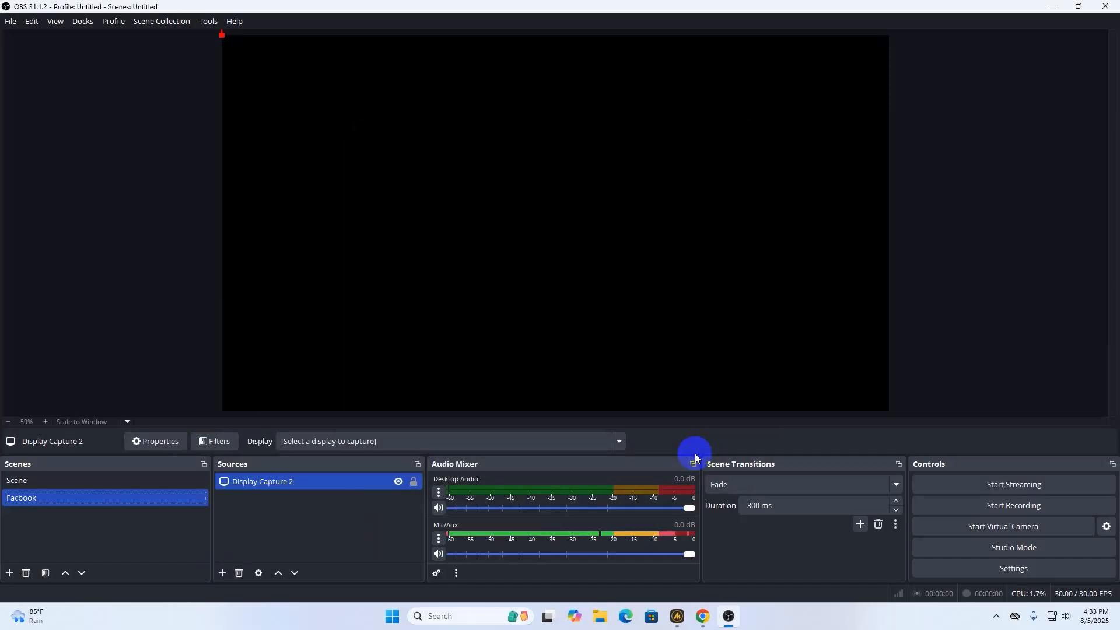
- Set the captured display to the GIGABYTE G24F primary monitor and check the scene briefly in Studio Mode
left_click(479, 441)
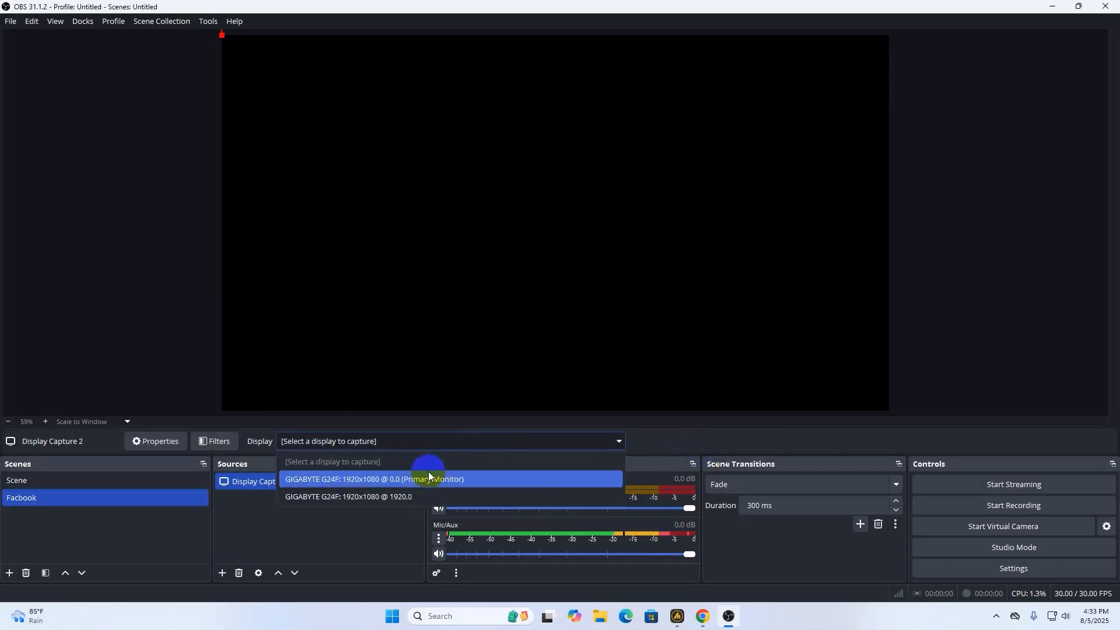
left_click(399, 476)
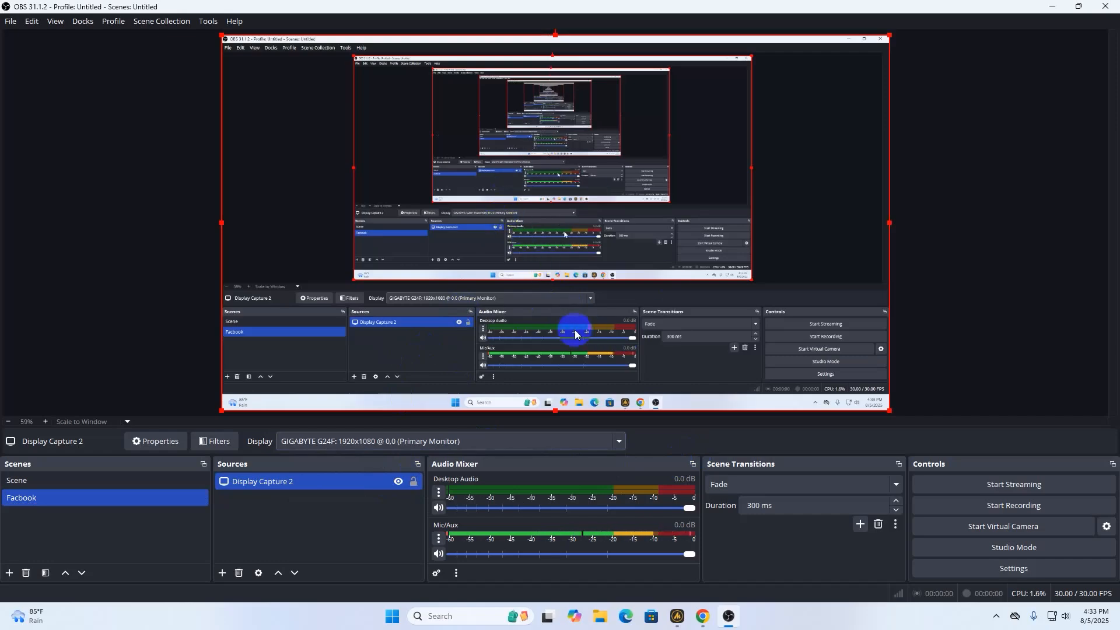
left_click(1010, 548)
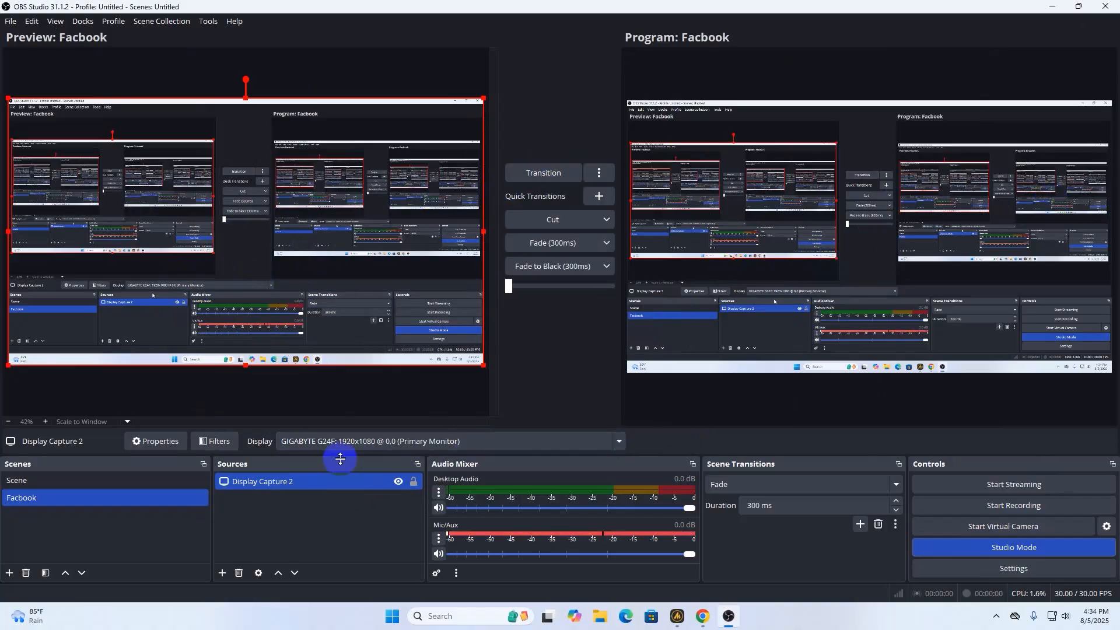
left_click(1007, 550)
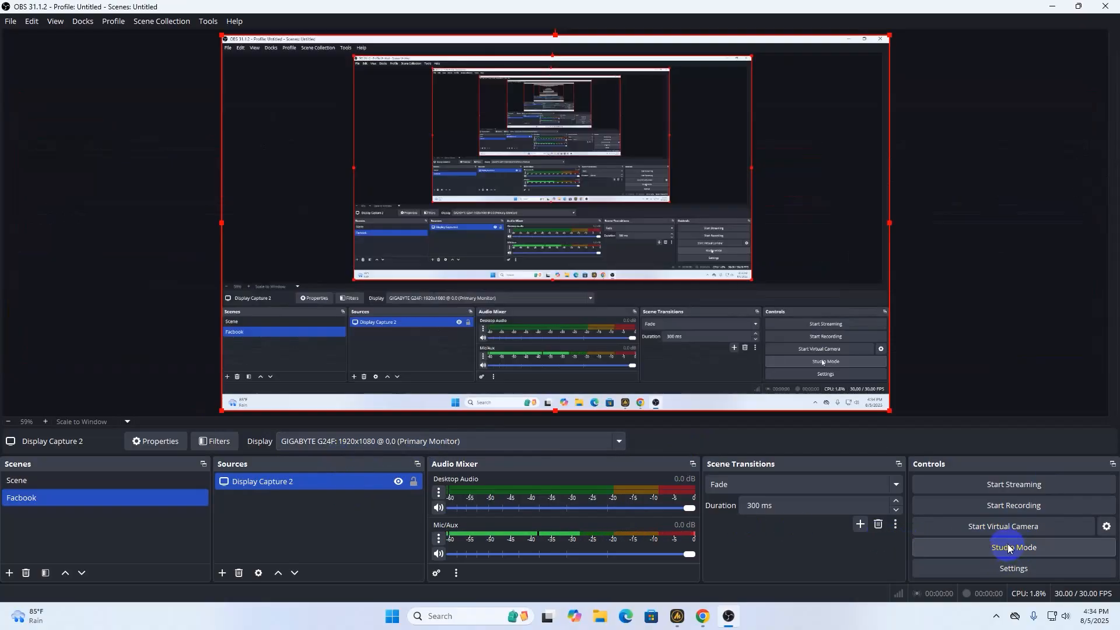
- Add a new Video Capture Device source to the scene using the C505 HD Webcam
left_click(222, 573)
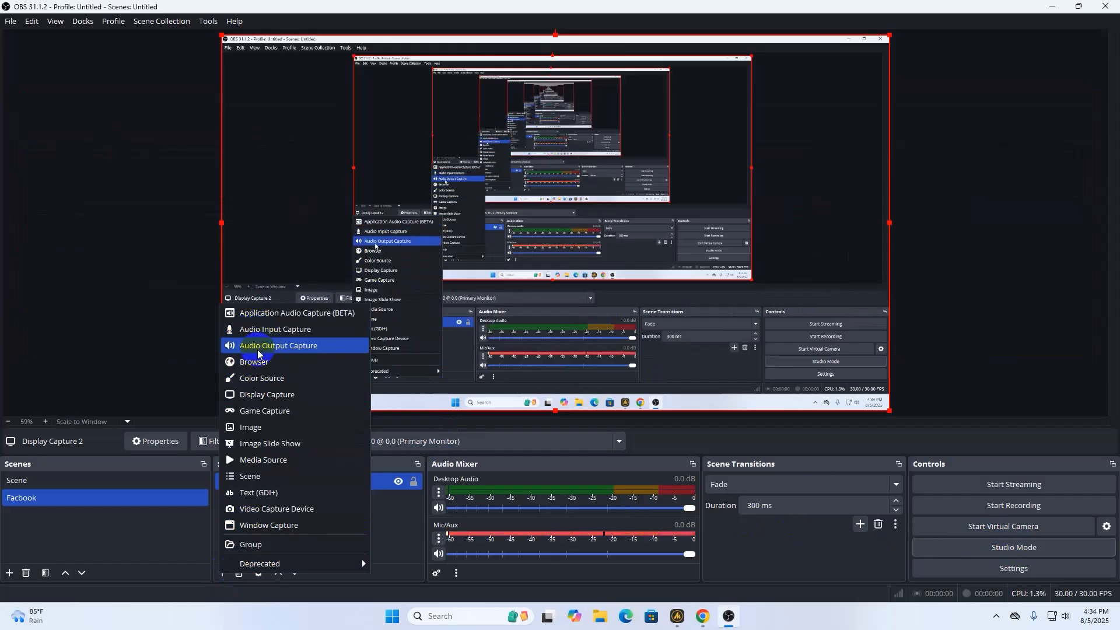
left_click(250, 513)
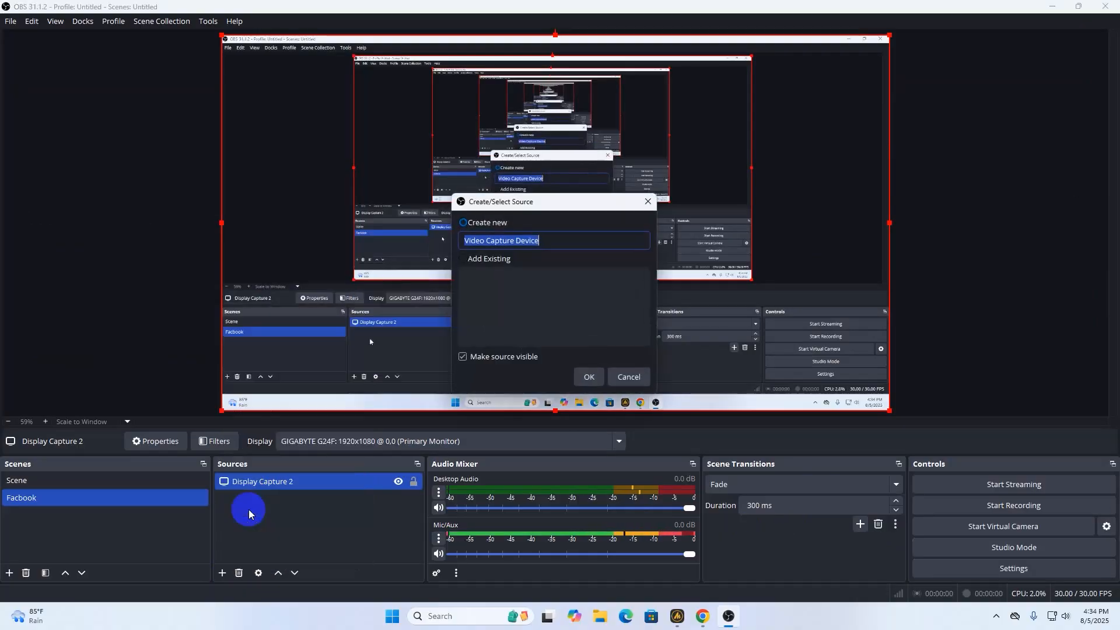
left_click(588, 377)
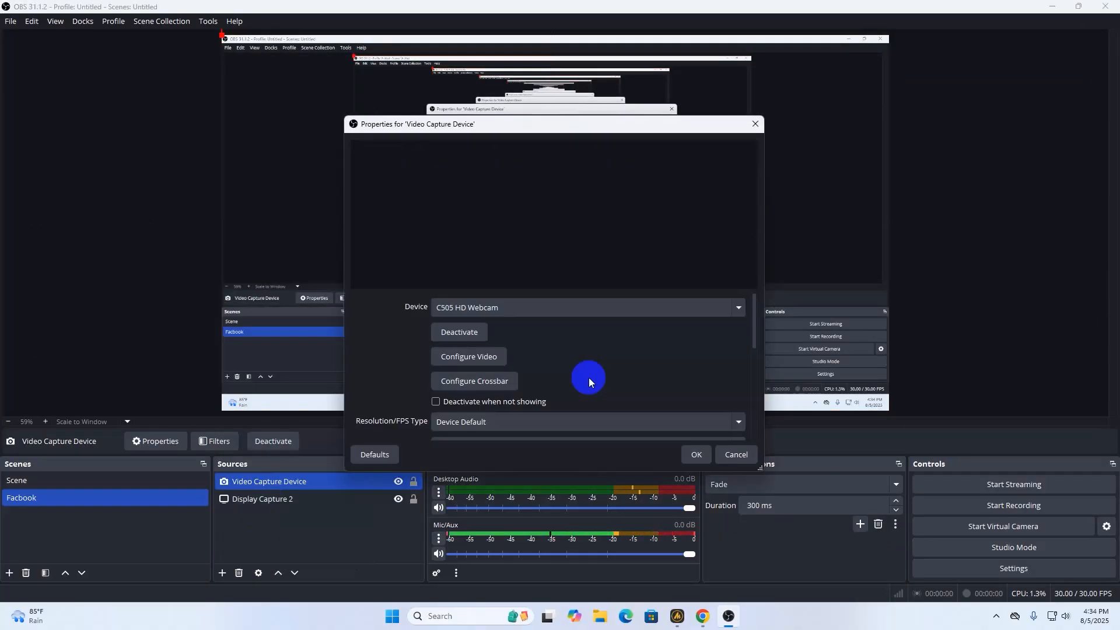
left_click(511, 307)
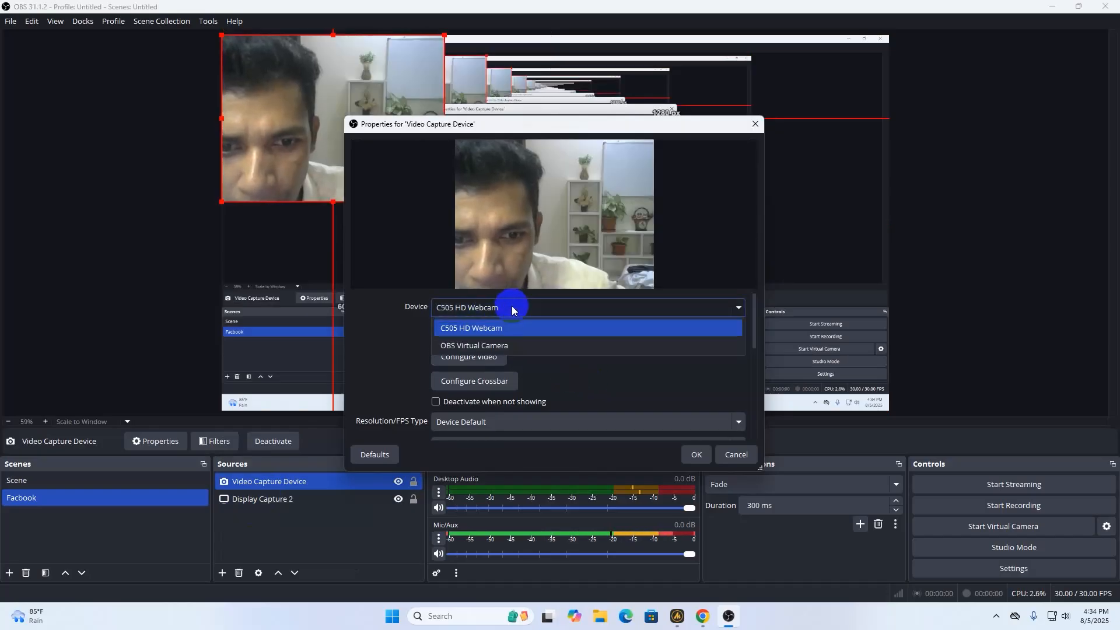
left_click(511, 308)
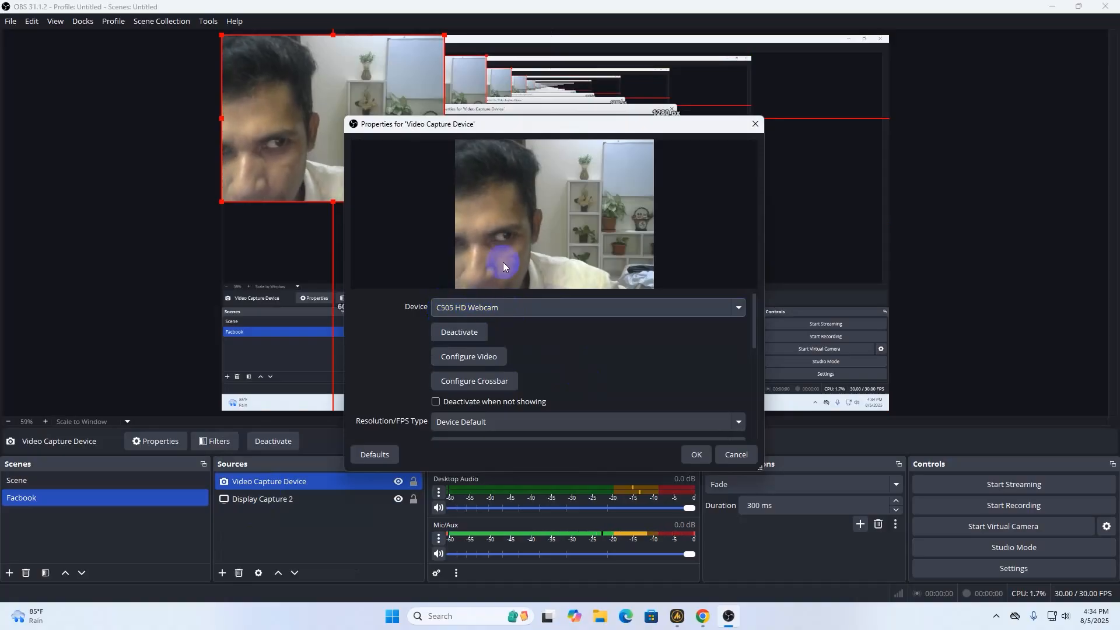
left_click(695, 455)
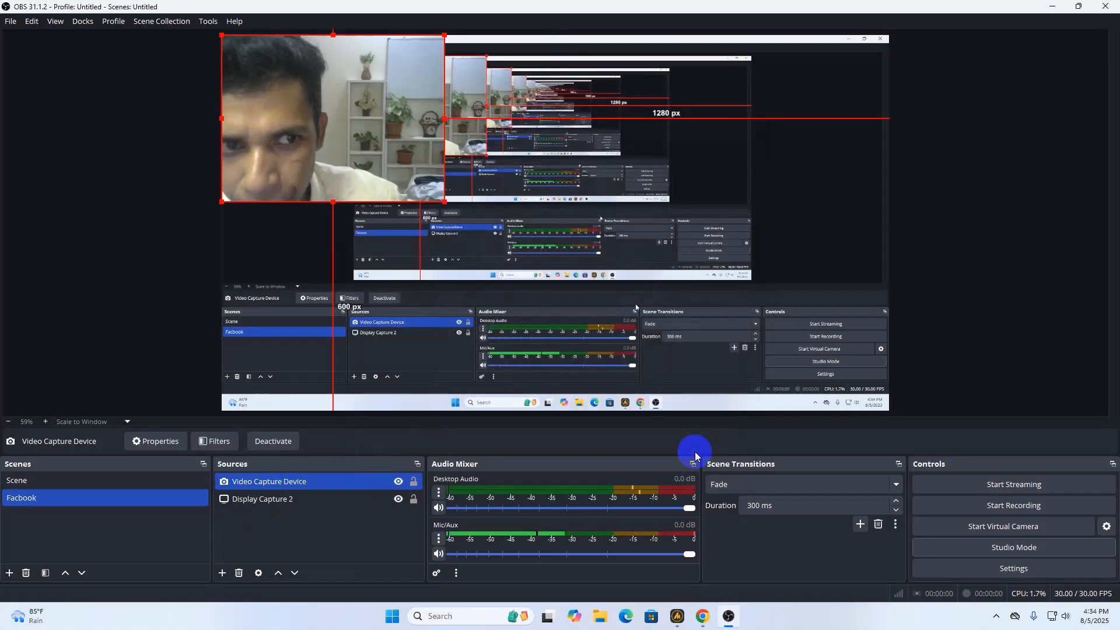
- Shrink the webcam picture in the canvas's lower-left corner, leaving about 872 px above it and 1644 px to its right
left_click_drag(368, 129, 370, 338)
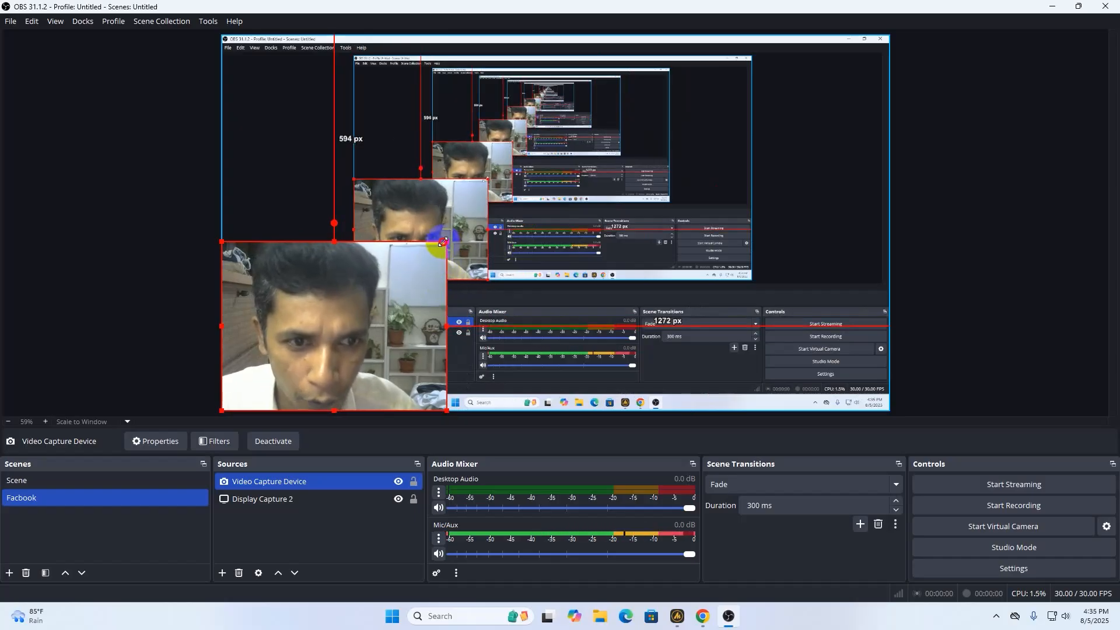
left_click_drag(443, 243, 410, 264)
left_click_drag(376, 290, 318, 345)
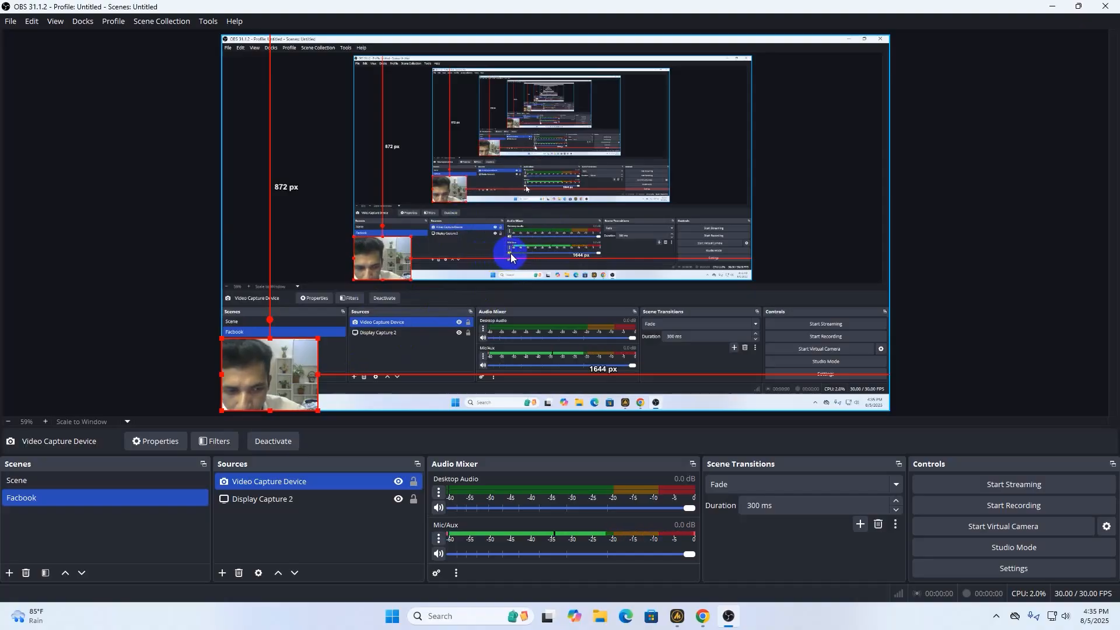
- Add a new Window Capture source to the Facbook scene, leaving its window unselected
left_click(220, 573)
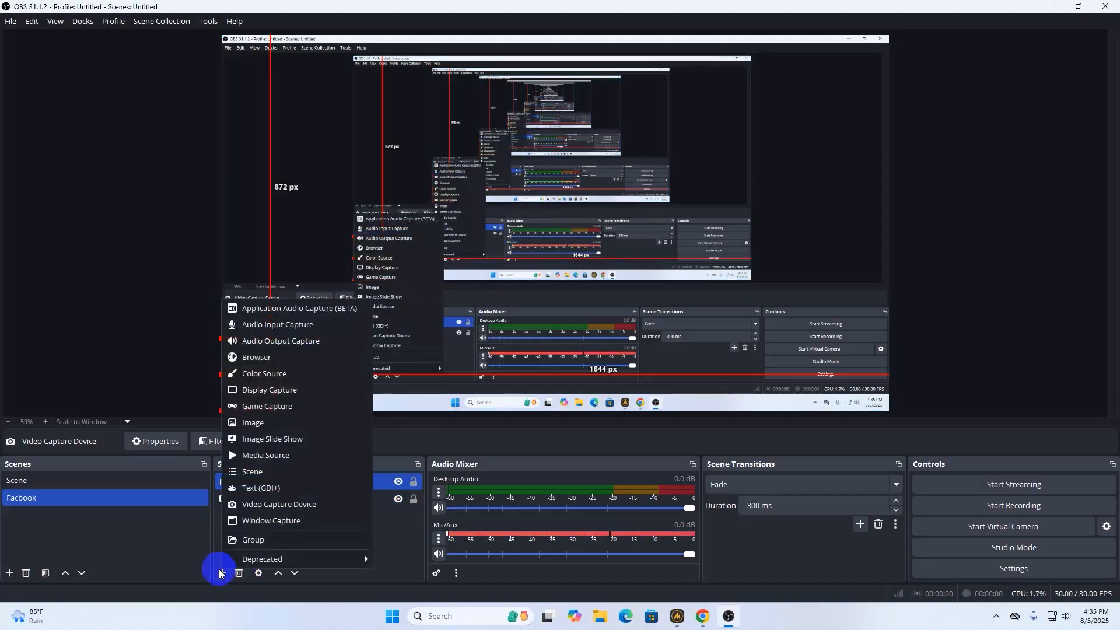
left_click(261, 521)
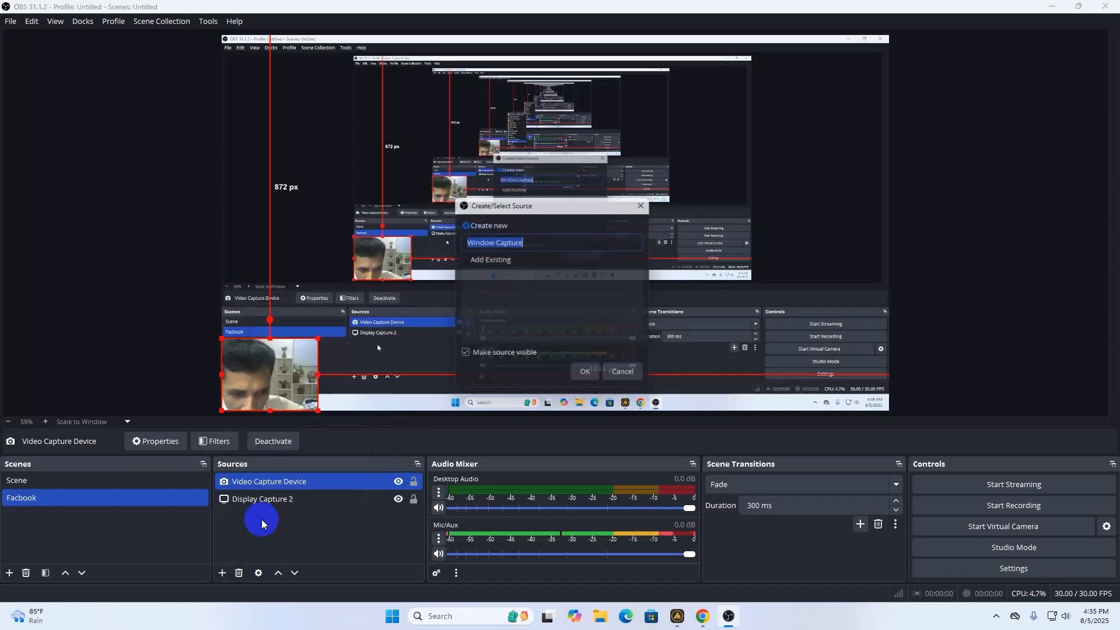
left_click(590, 377)
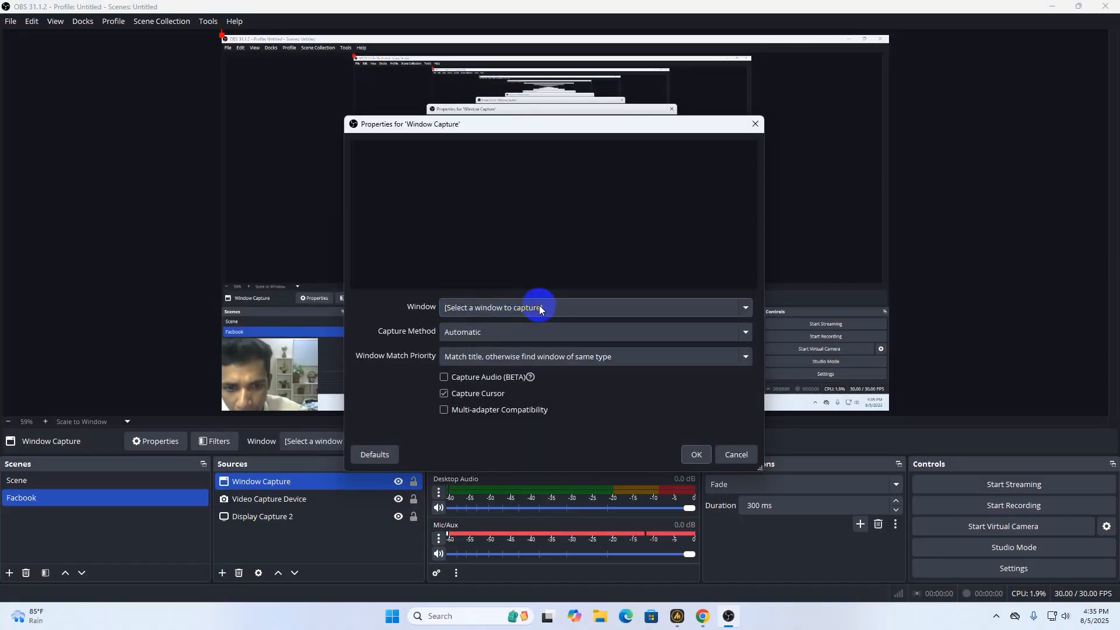
left_click(561, 306)
left_click(565, 306)
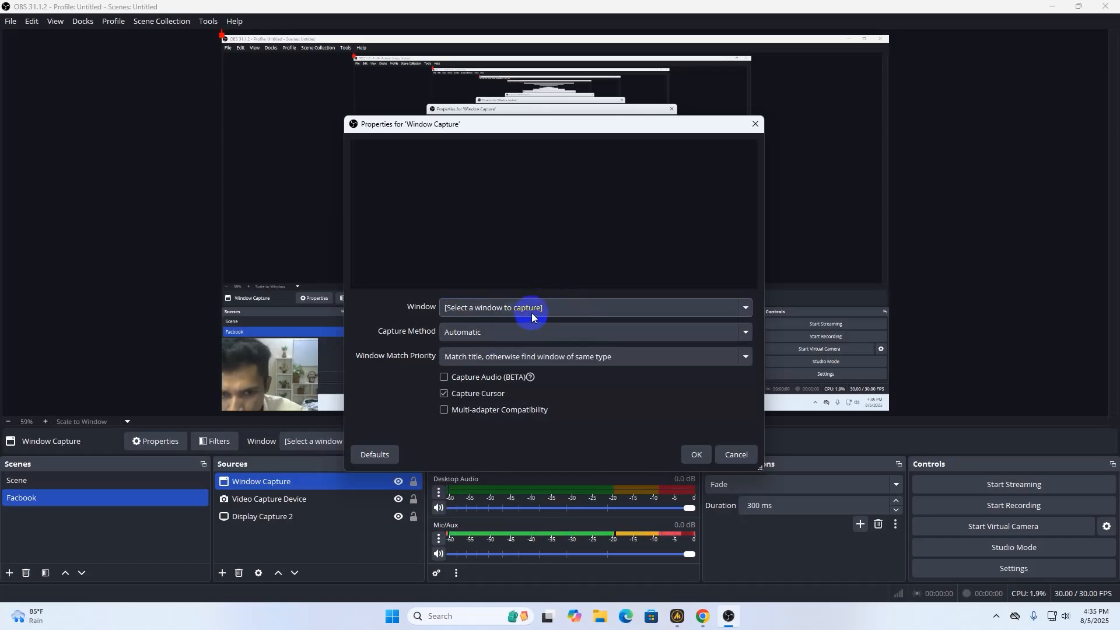
left_click(693, 455)
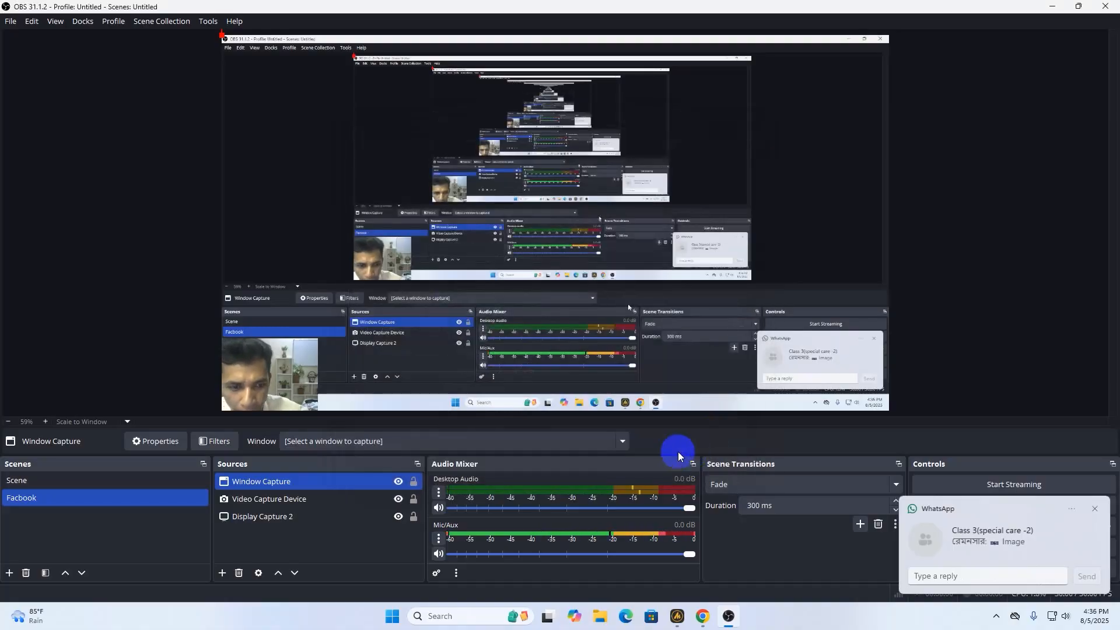
- Set the Window Capture source to capture the "New Tab - Google Chrome" window
left_click(325, 519, "ctrl")
left_click(258, 481)
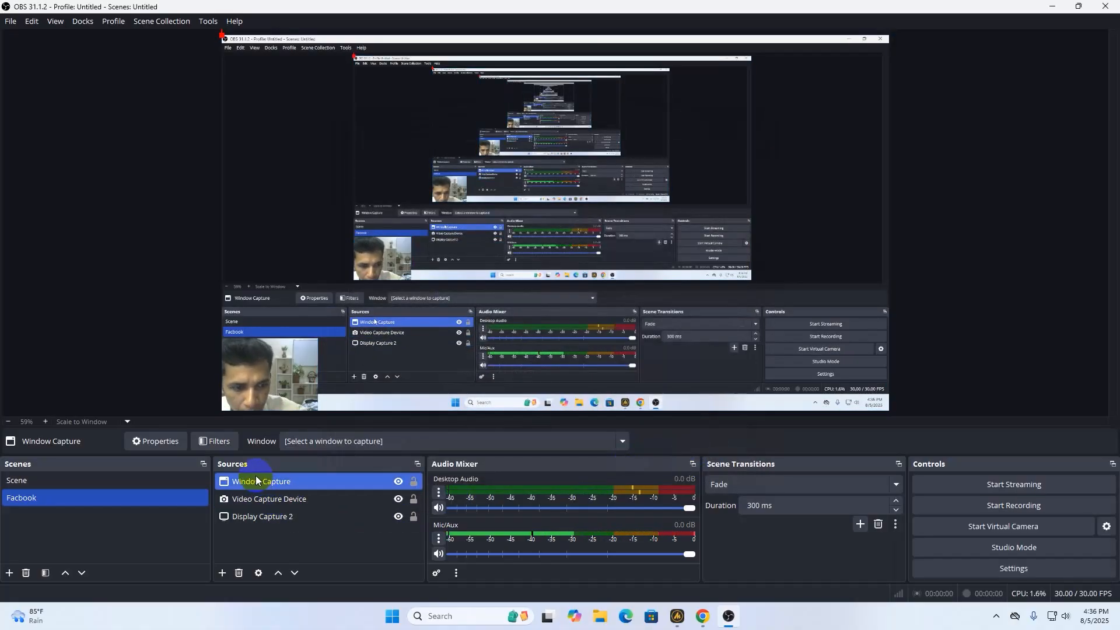
double_click(257, 481)
left_click(568, 306)
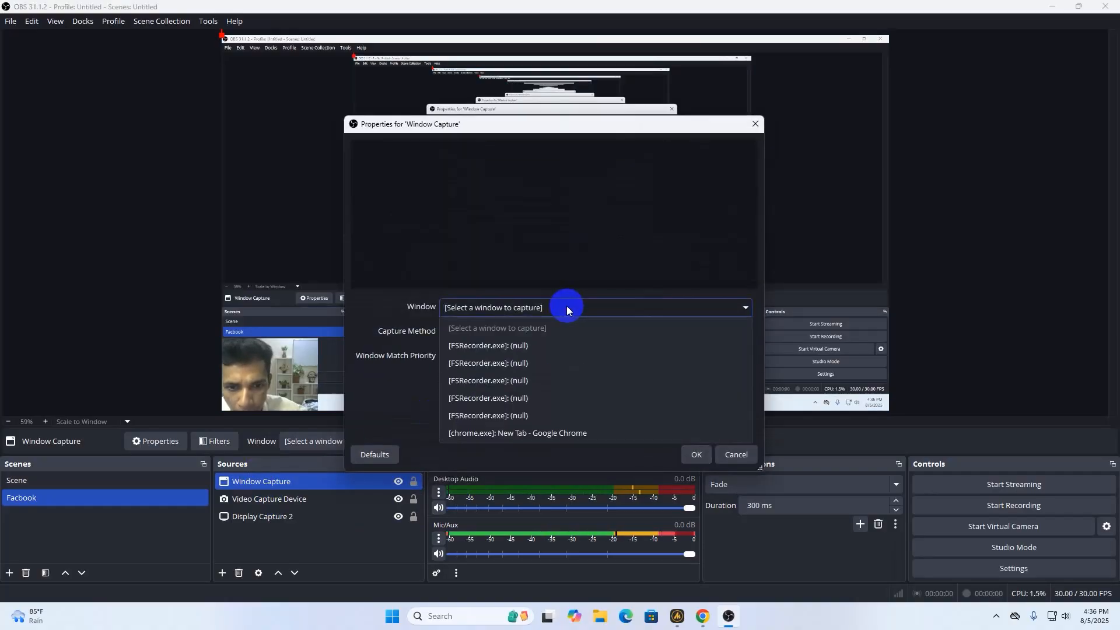
left_click(523, 434)
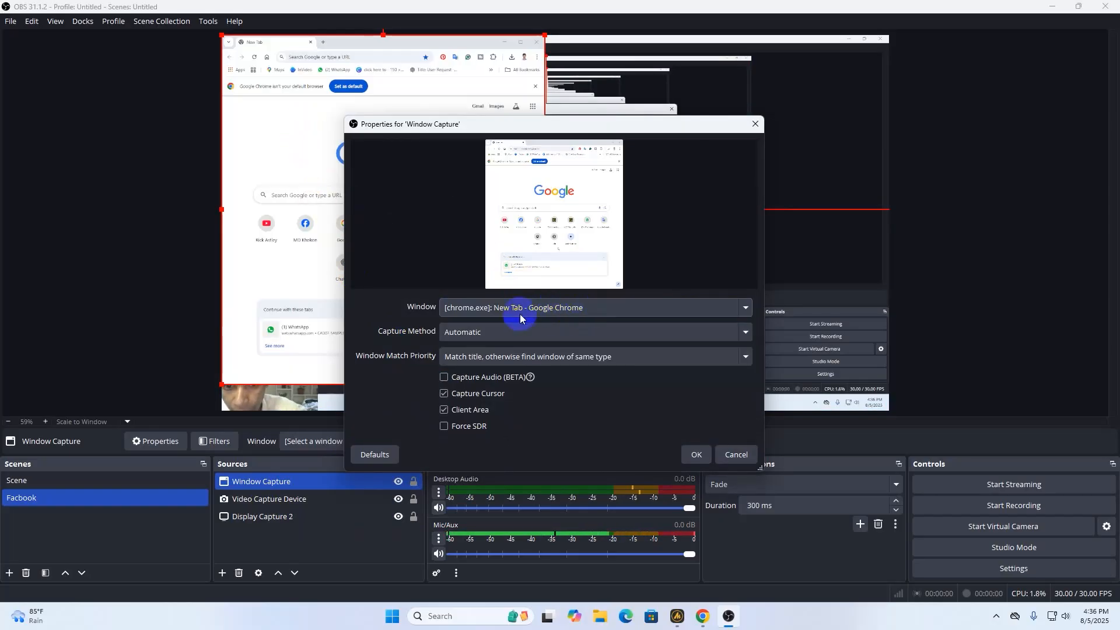
left_click(697, 455)
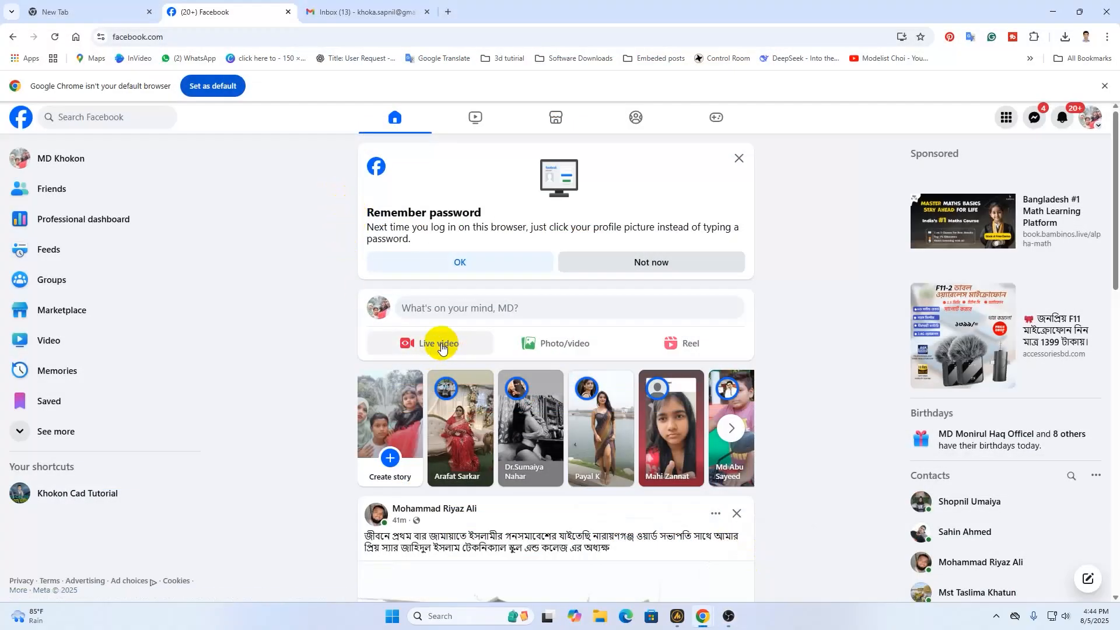
- On Facebook in Chrome, start a Go live setup and save the post details with "tes" as both title and description
left_click(440, 347)
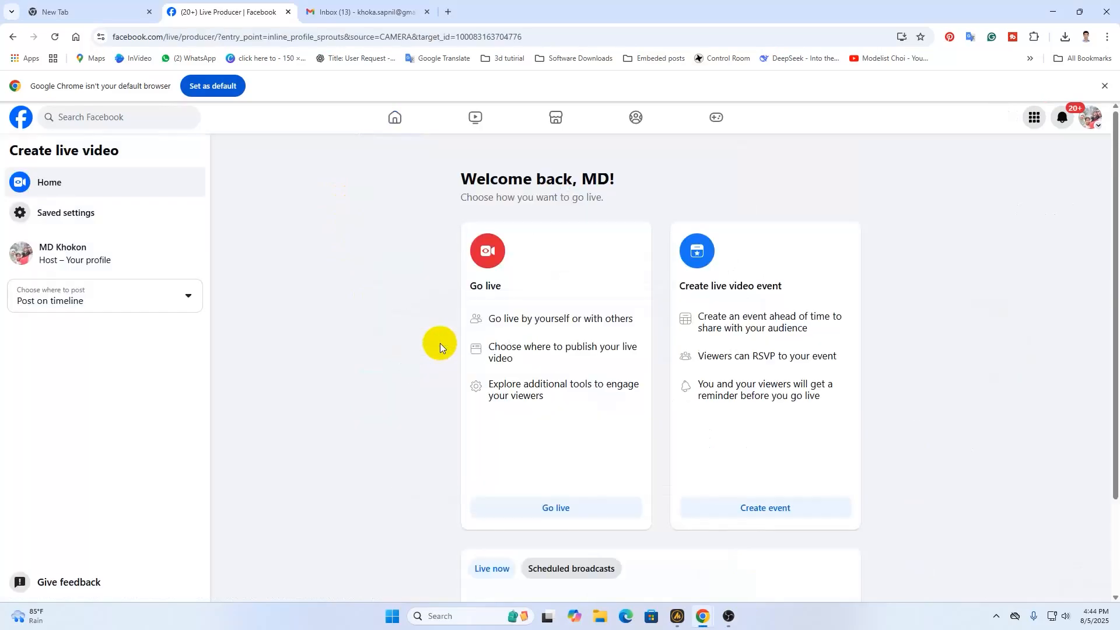
left_click(549, 511)
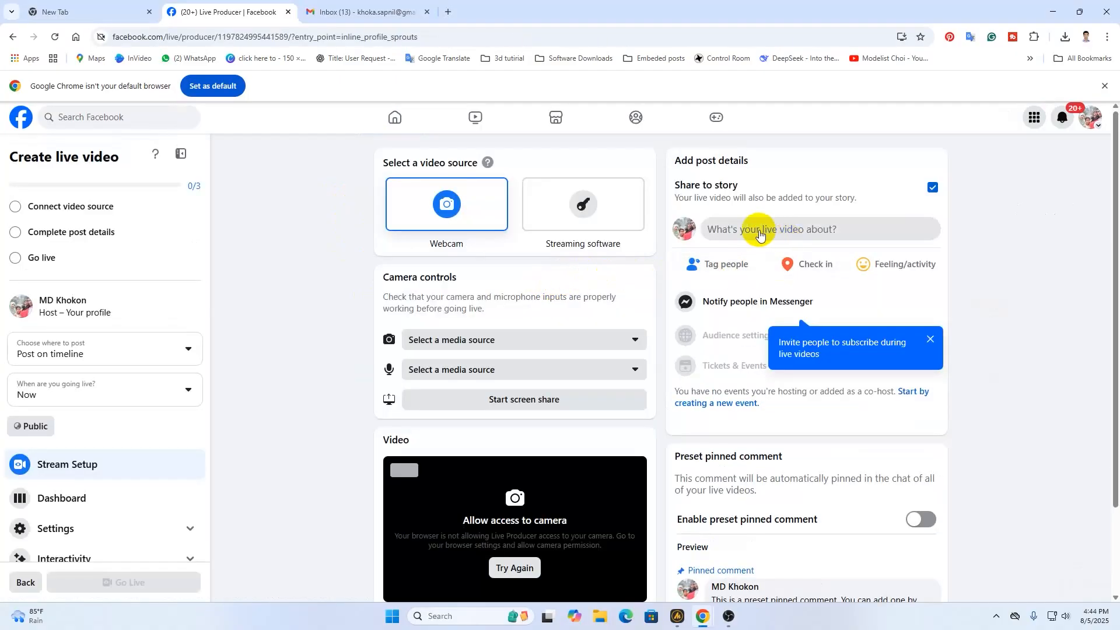
left_click(730, 227)
left_click(474, 302)
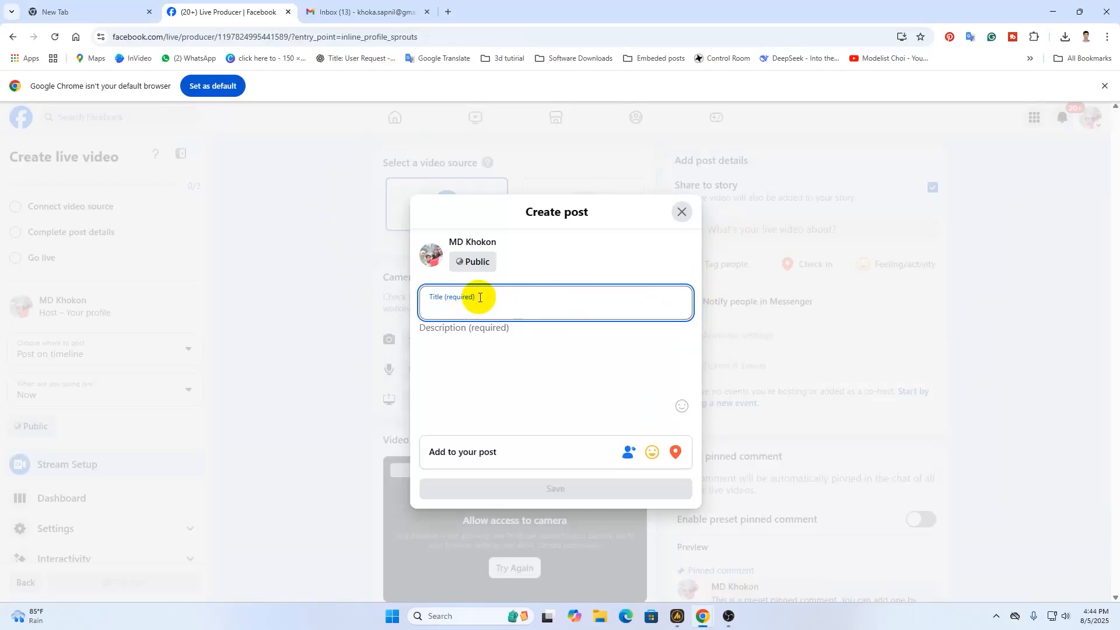
type("tes")
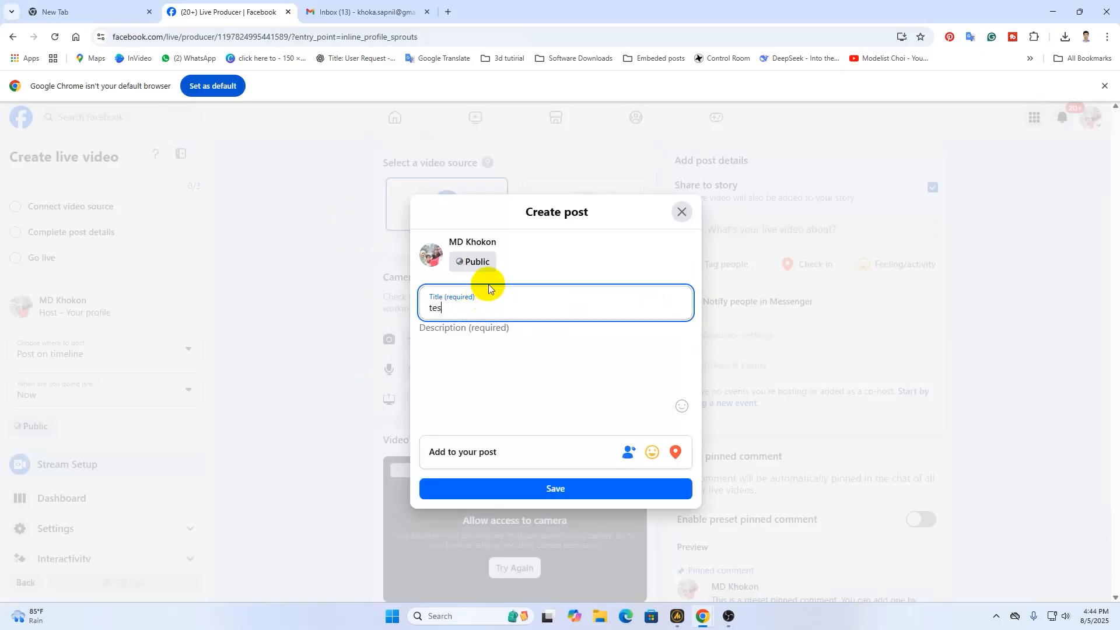
left_click(455, 357)
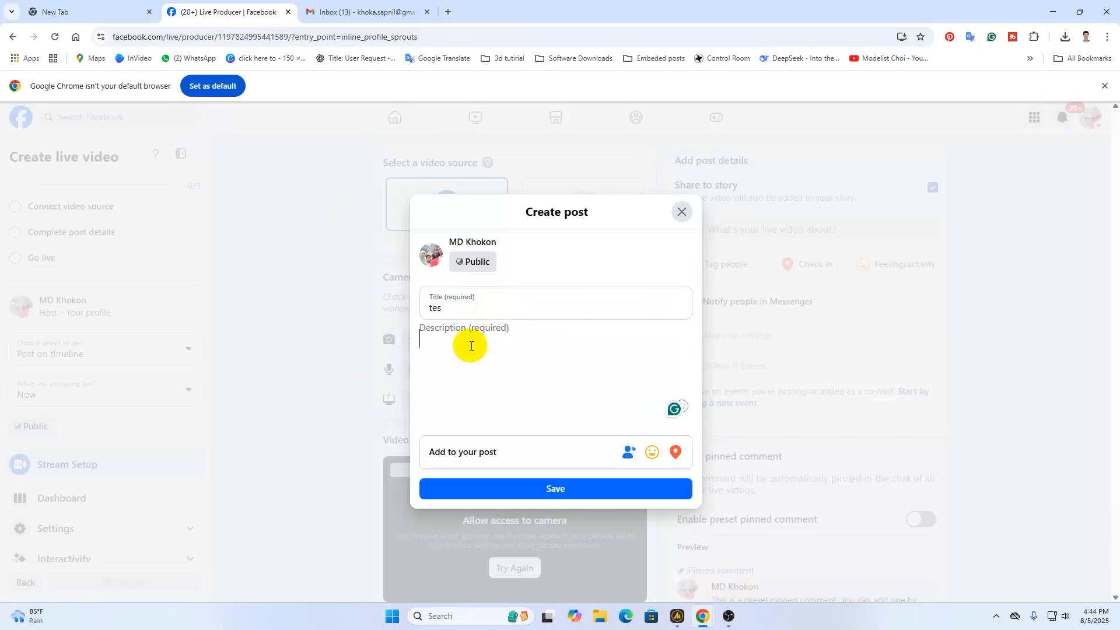
type("tes")
left_click(545, 488)
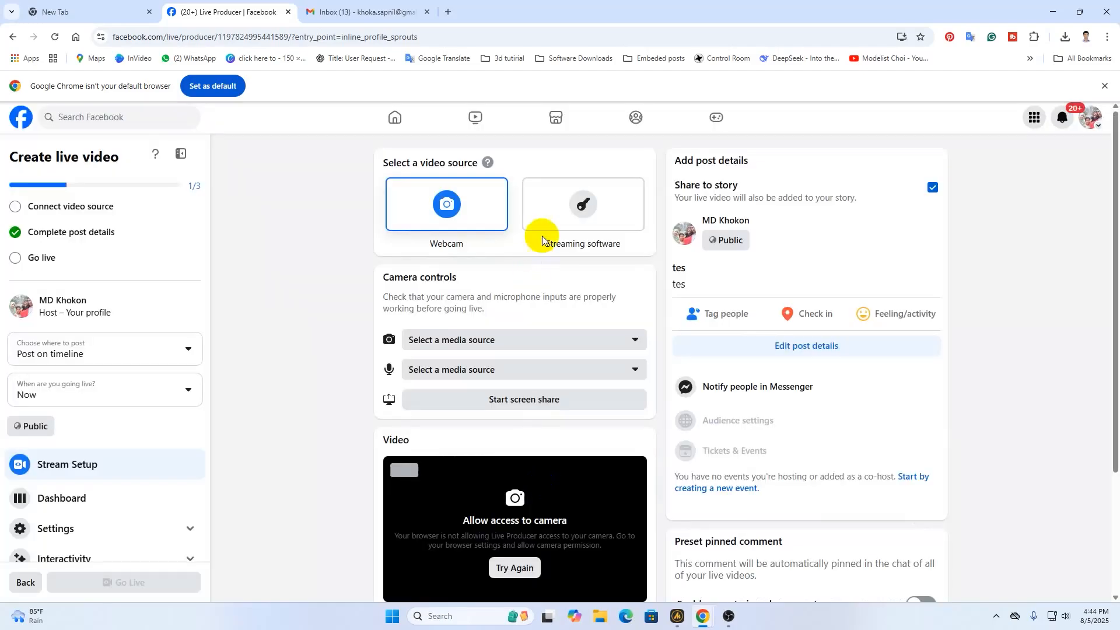
- Choose streaming software as Facebook's live video source and save its copied stream key in OBS Studio's Facebook Live stream settings
left_click(582, 207)
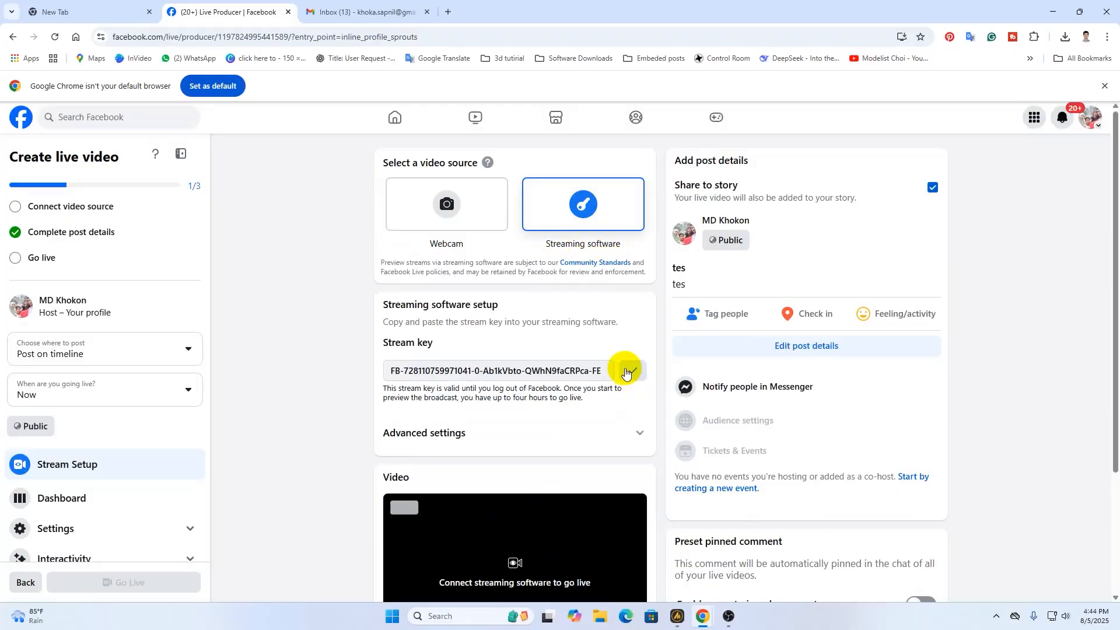
left_click(730, 616)
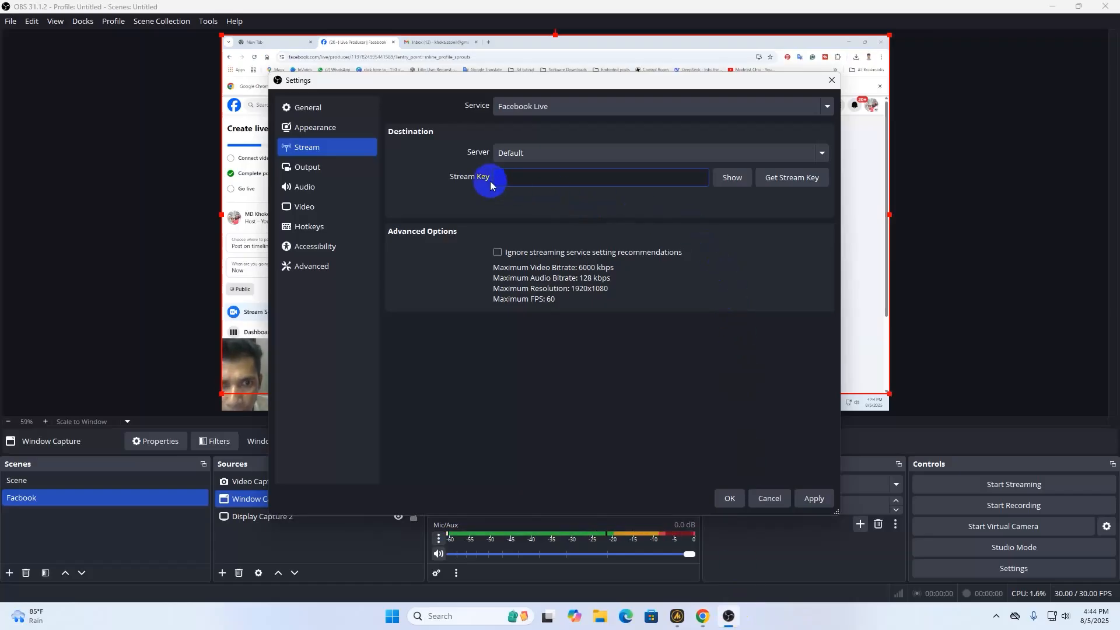
key("ctrl+v")
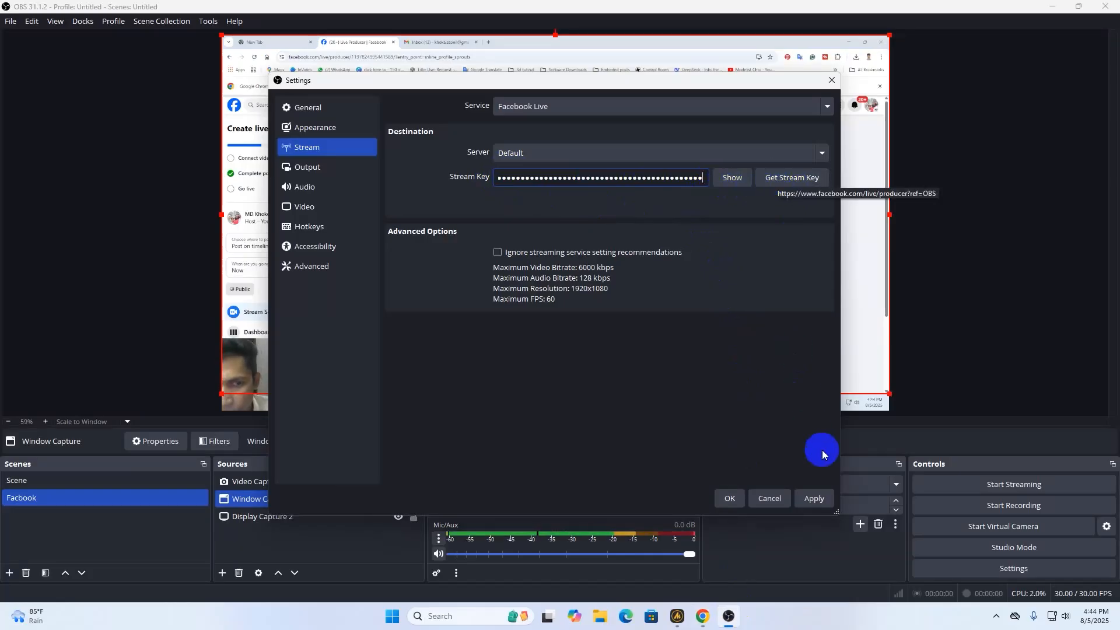
left_click(815, 501)
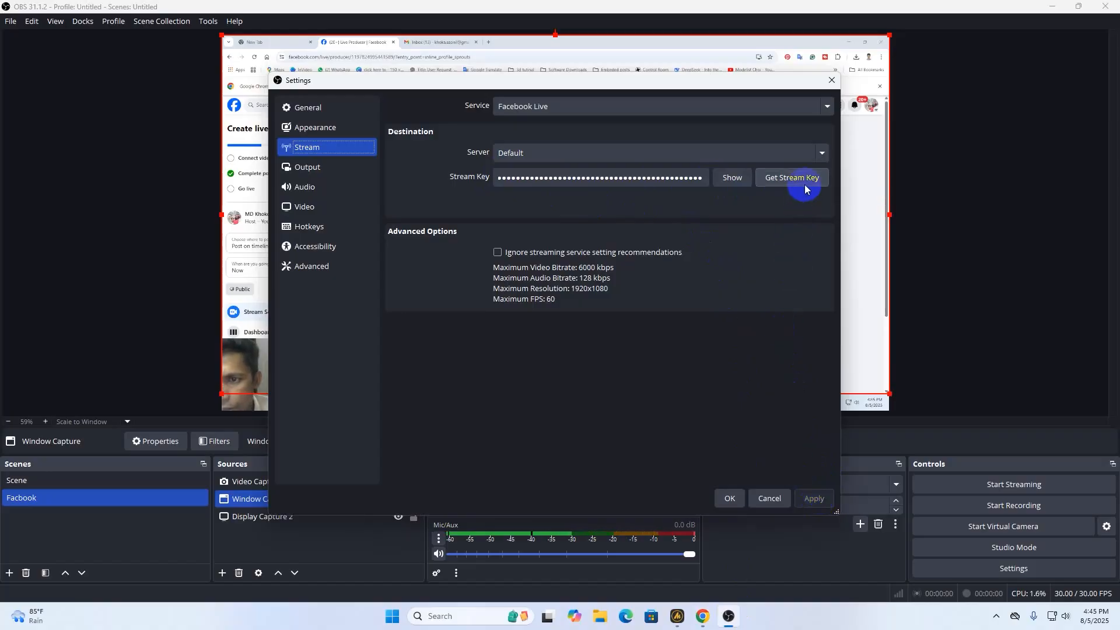
left_click(730, 498)
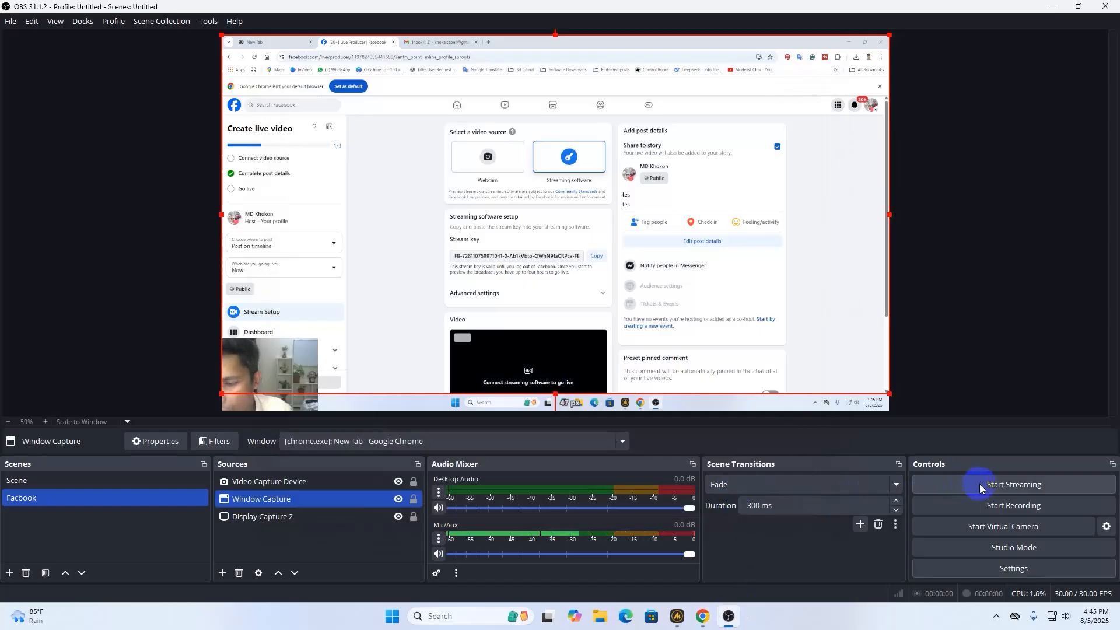
- Start streaming from OBS Studio and put the broadcast live in Facebook's Live Producer in Chrome
left_click(995, 488)
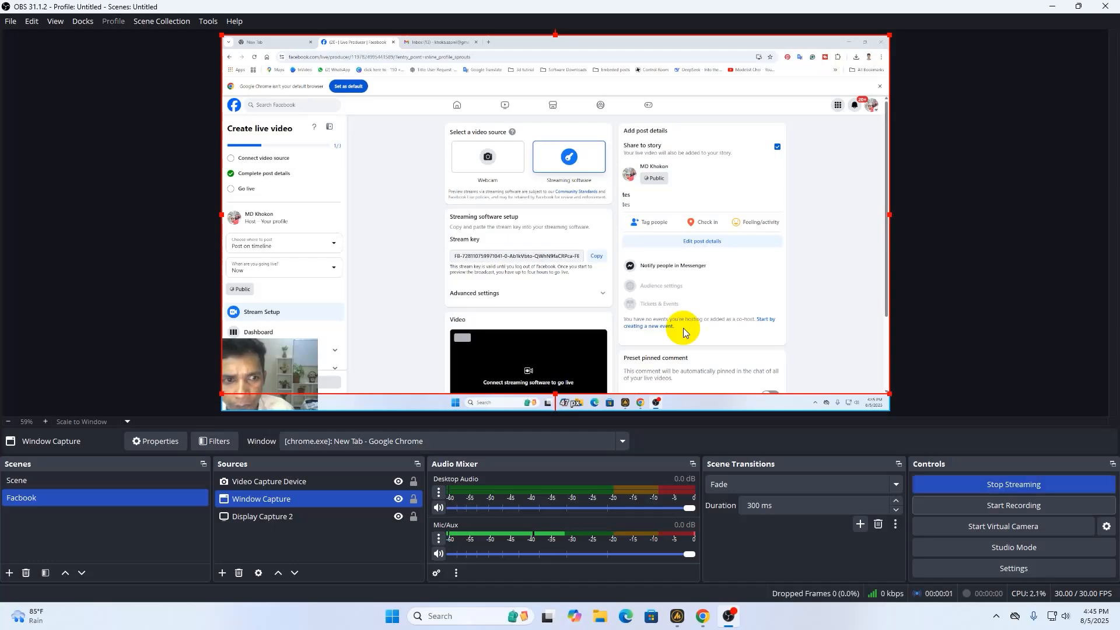
mouse_move(701, 617)
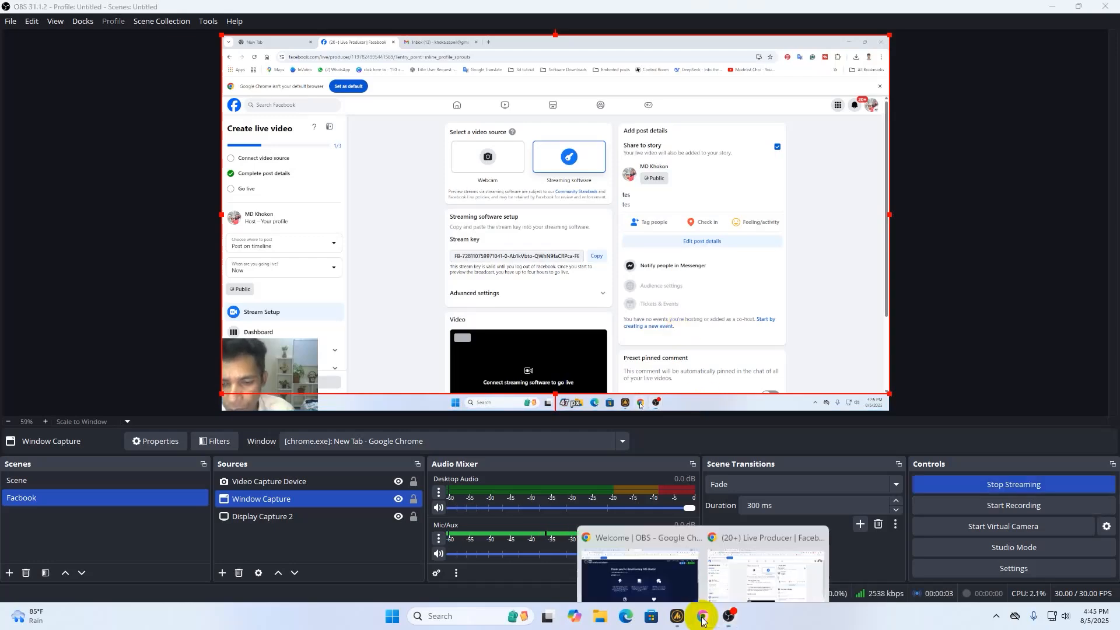
left_click(723, 567)
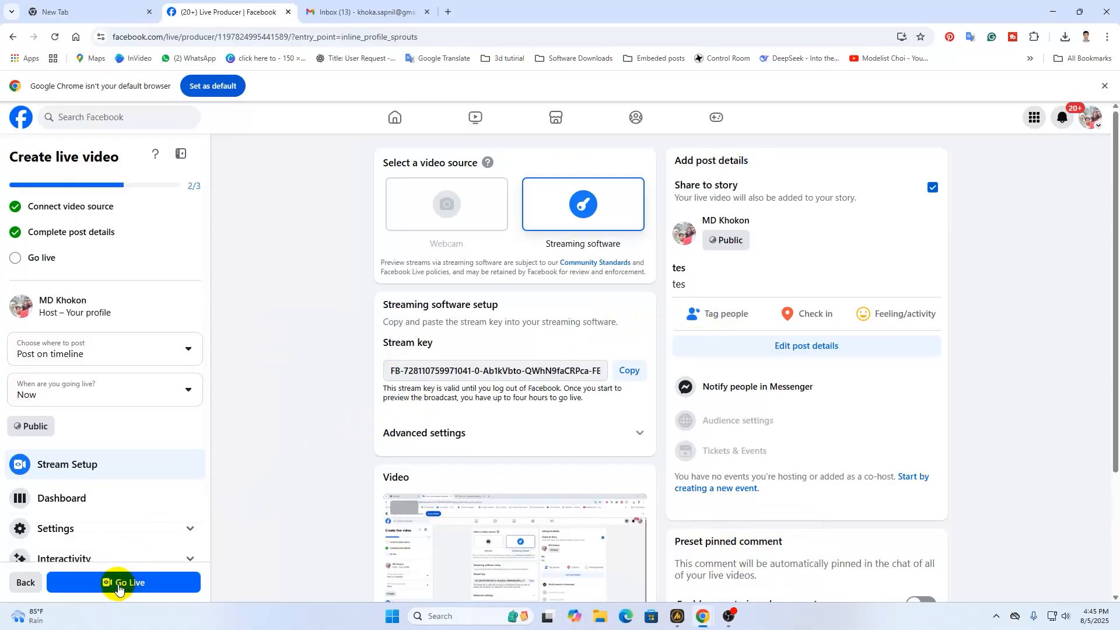
left_click(119, 583)
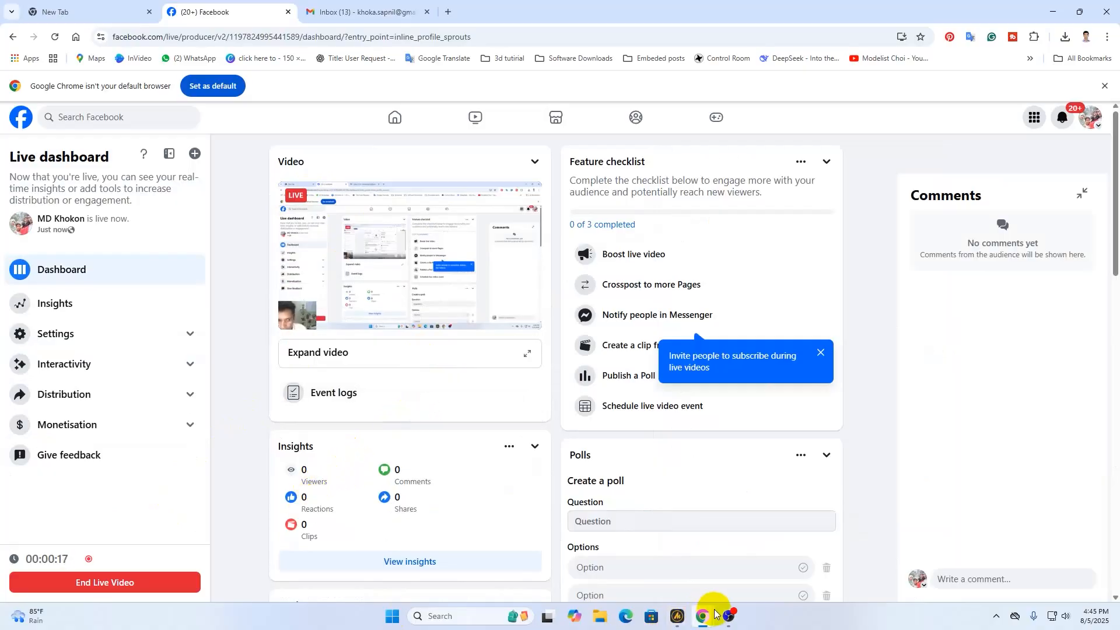
- Return to OBS Studio from the Facebook live dashboard
mouse_move(733, 620)
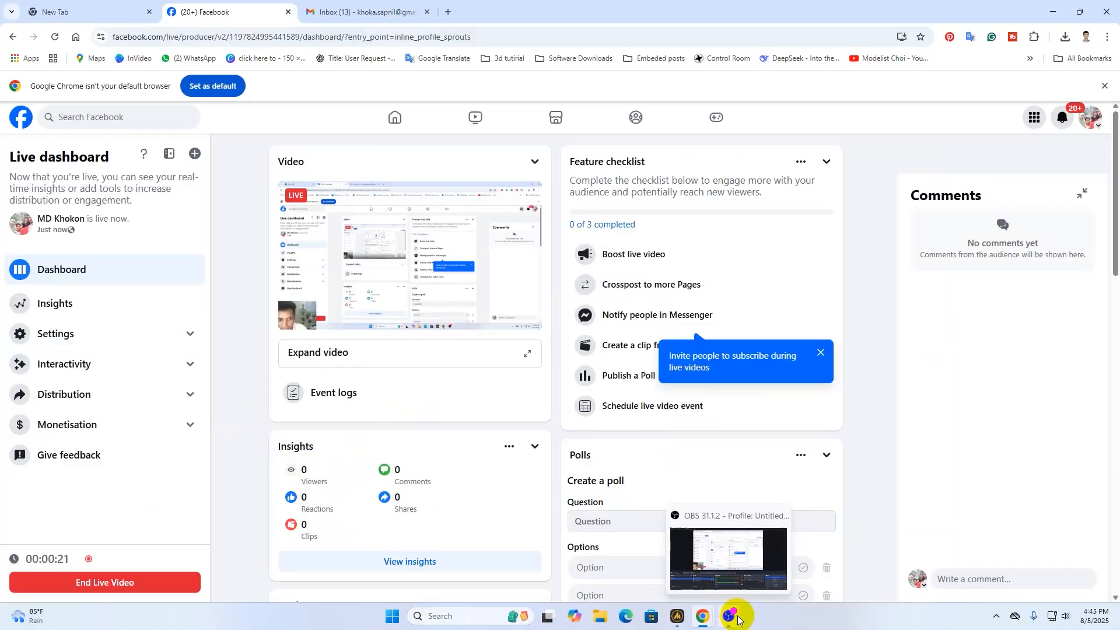
left_click(736, 619)
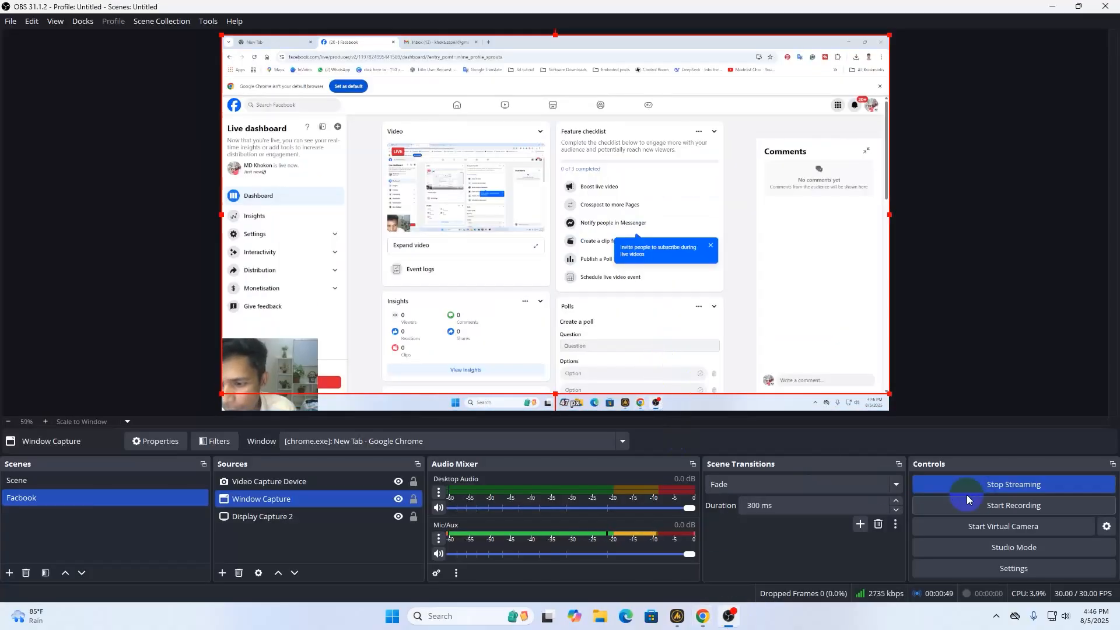